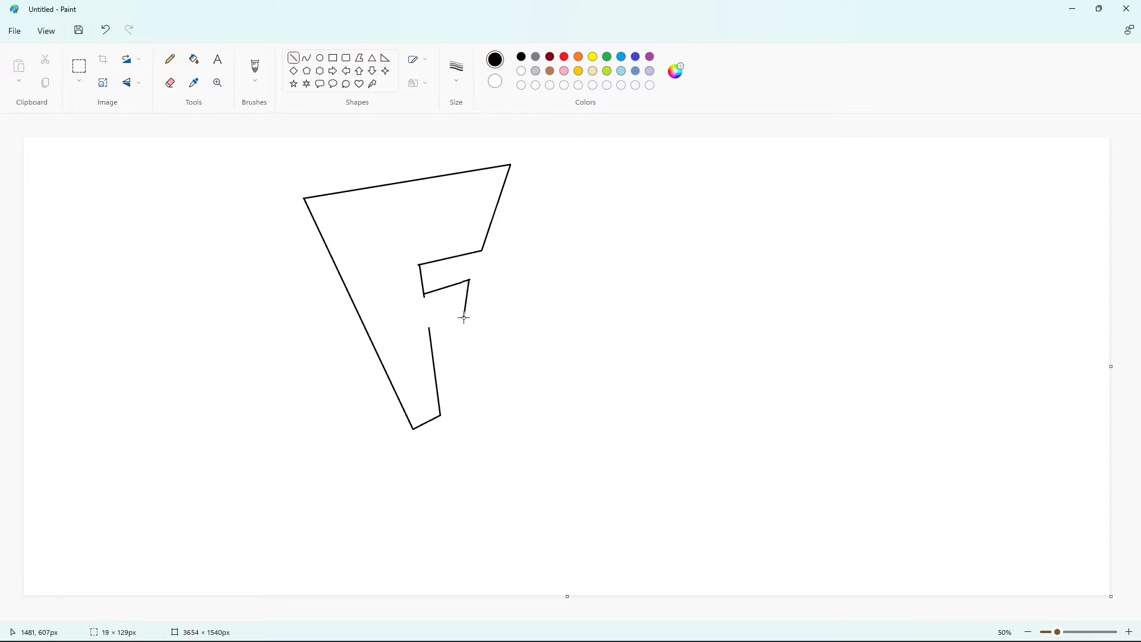
Step: Close the outline of the large letter F and fill it with black
{"action": "left_click", "coordinate": [193, 59]}
{"action": "left_click", "coordinate": [388, 209]}
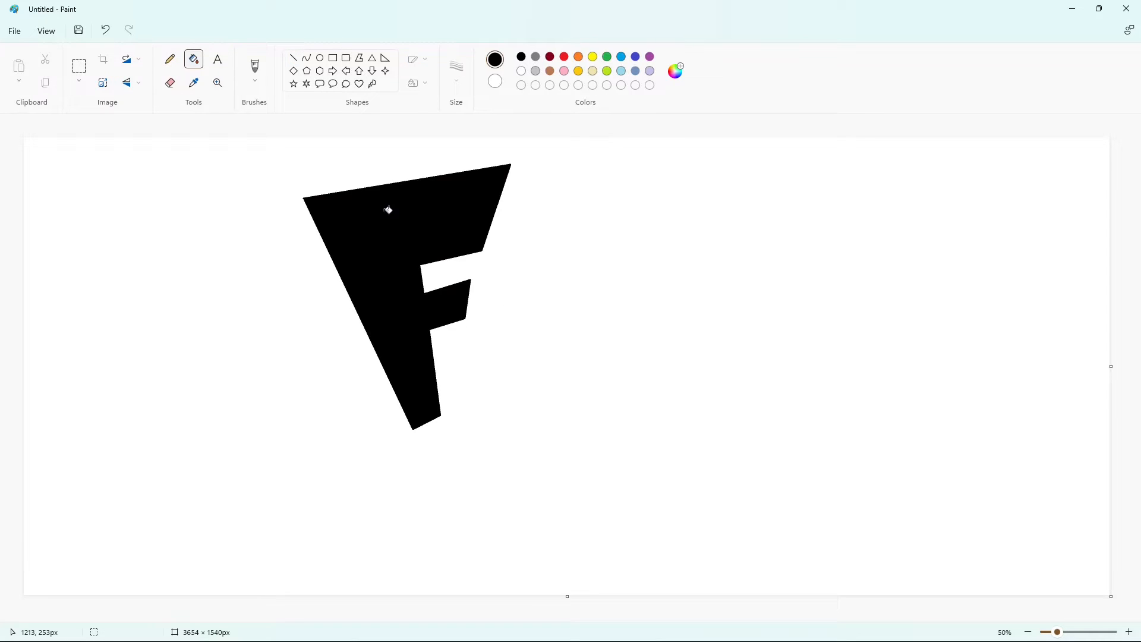
Step: Draw a block letter A with straight lines beside the lower stem of the F and fill it with black
{"action": "left_click", "coordinate": [293, 57]}
{"action": "left_click_drag", "start_coordinate": [435, 338], "coordinate": [497, 433]}
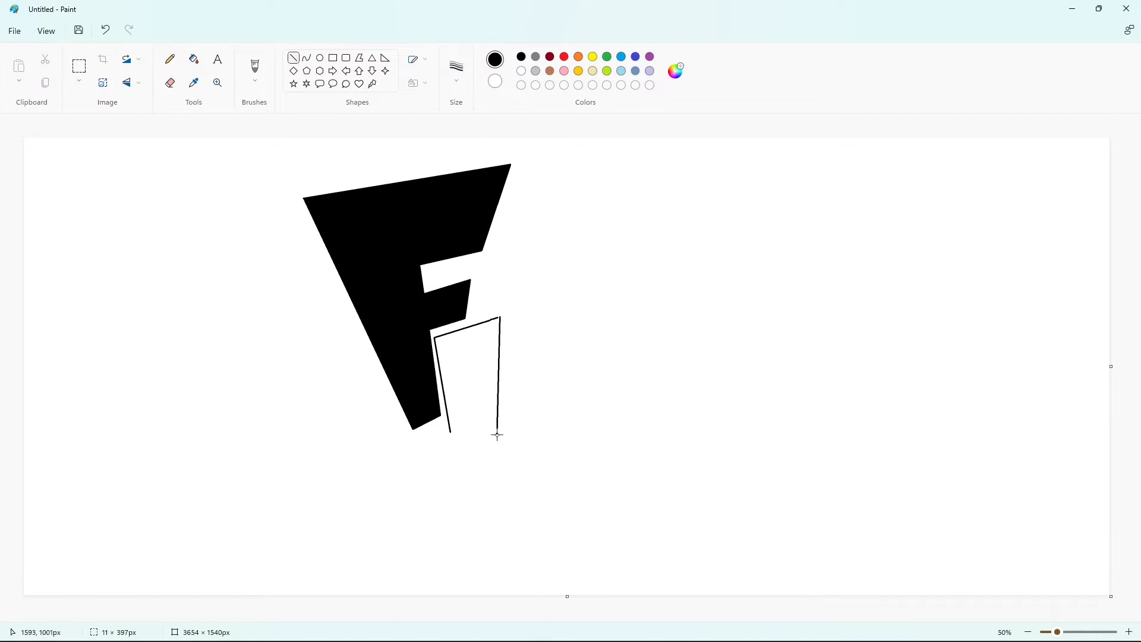
{"action": "key", "text": "ctrl+z"}
{"action": "left_click_drag", "start_coordinate": [499, 319], "coordinate": [497, 434]}
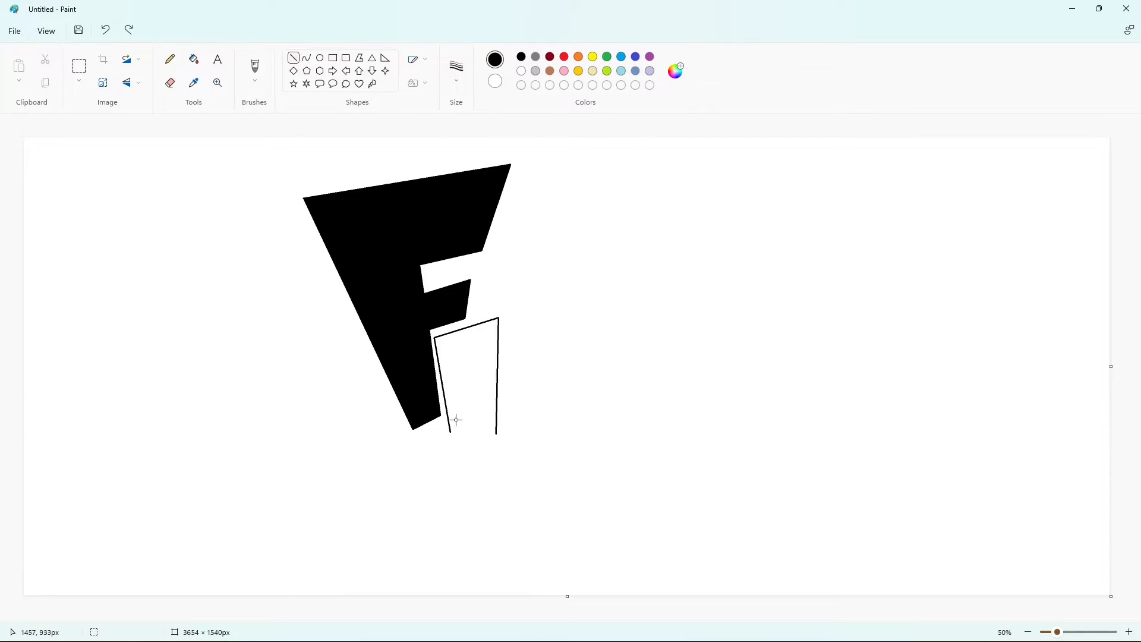
{"action": "left_click_drag", "start_coordinate": [473, 426], "coordinate": [469, 358]}
{"action": "key", "text": "ctrl+z"}
{"action": "left_click_drag", "start_coordinate": [471, 420], "coordinate": [470, 410]}
{"action": "left_click_drag", "start_coordinate": [471, 362], "coordinate": [471, 405]}
{"action": "left_click", "coordinate": [194, 59]}
{"action": "left_click", "coordinate": [483, 336]}
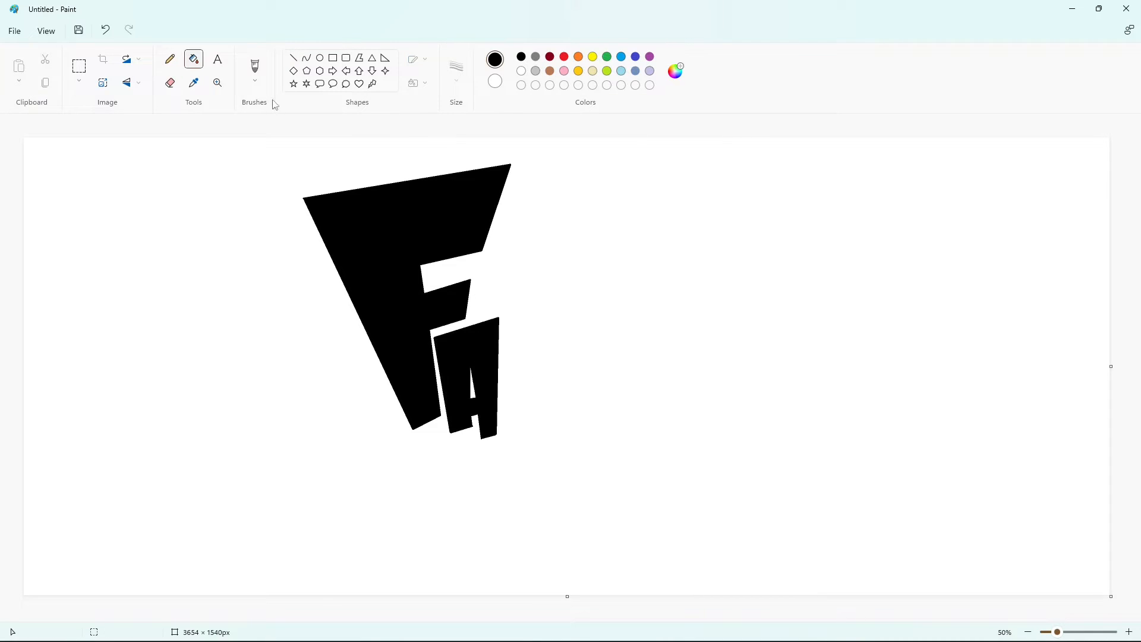
Step: Draw a slanted block letter N with straight lines to the right of the A and fill it with black
{"action": "left_click", "coordinate": [293, 58]}
{"action": "left_click_drag", "start_coordinate": [503, 360], "coordinate": [501, 422]}
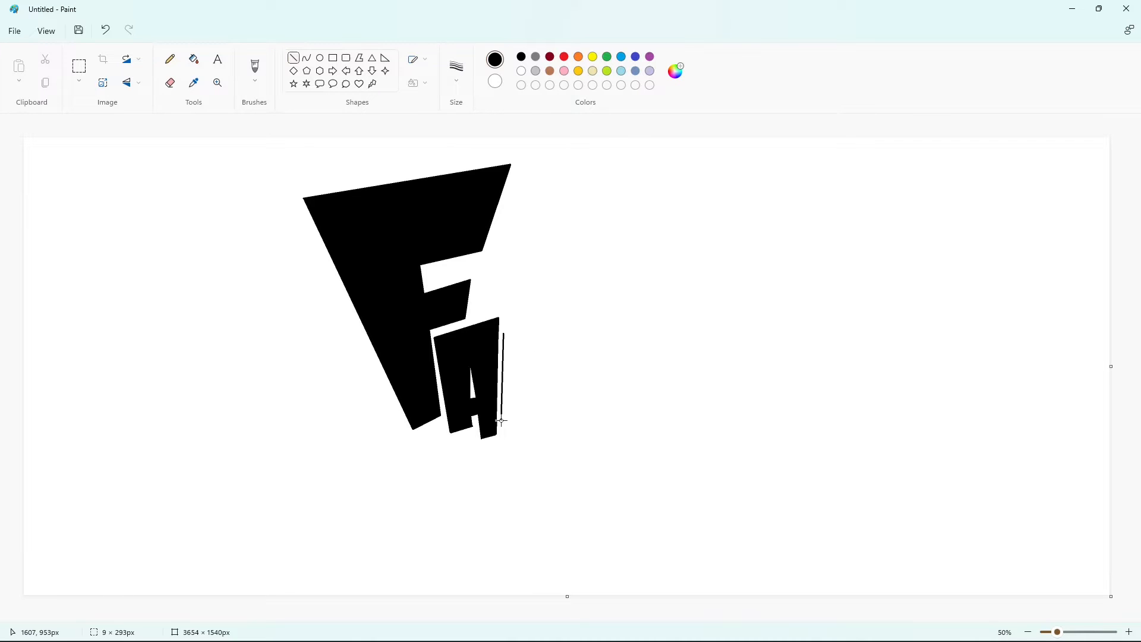
{"action": "mouse_move", "coordinate": [503, 334]}
{"action": "left_mouse_down"}
{"action": "mouse_move", "coordinate": [522, 328]}
{"action": "mouse_move", "coordinate": [540, 381]}
{"action": "left_mouse_up"}
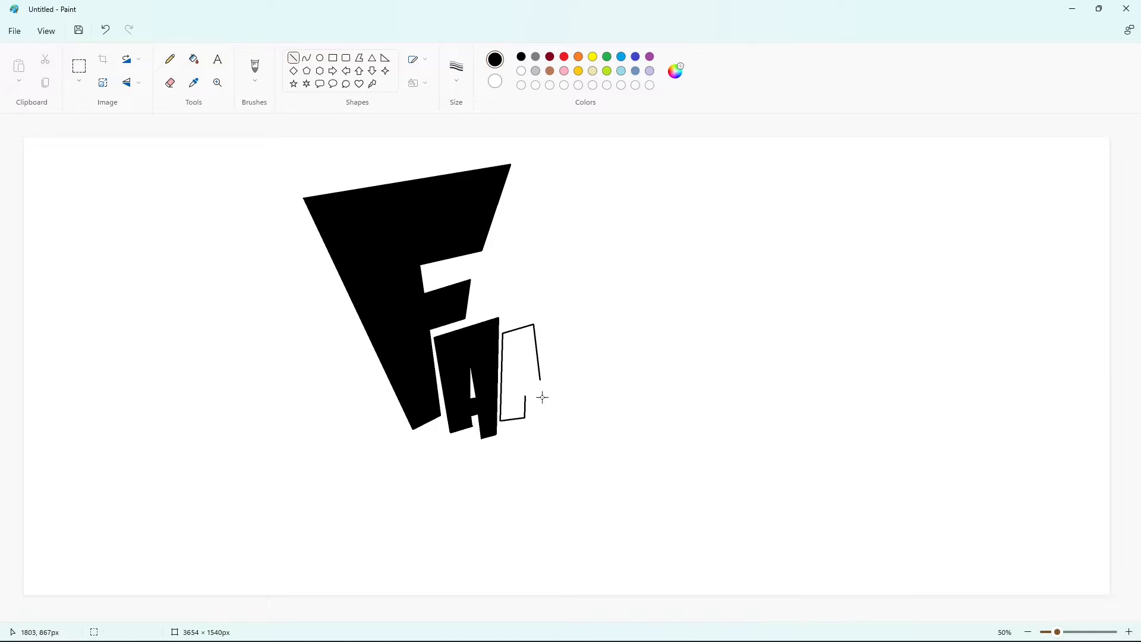
{"action": "left_click_drag", "start_coordinate": [526, 396], "coordinate": [533, 438]}
{"action": "mouse_move", "coordinate": [540, 380]}
{"action": "left_mouse_down"}
{"action": "mouse_move", "coordinate": [553, 303]}
{"action": "mouse_move", "coordinate": [542, 304]}
{"action": "mouse_move", "coordinate": [554, 445]}
{"action": "left_mouse_up"}
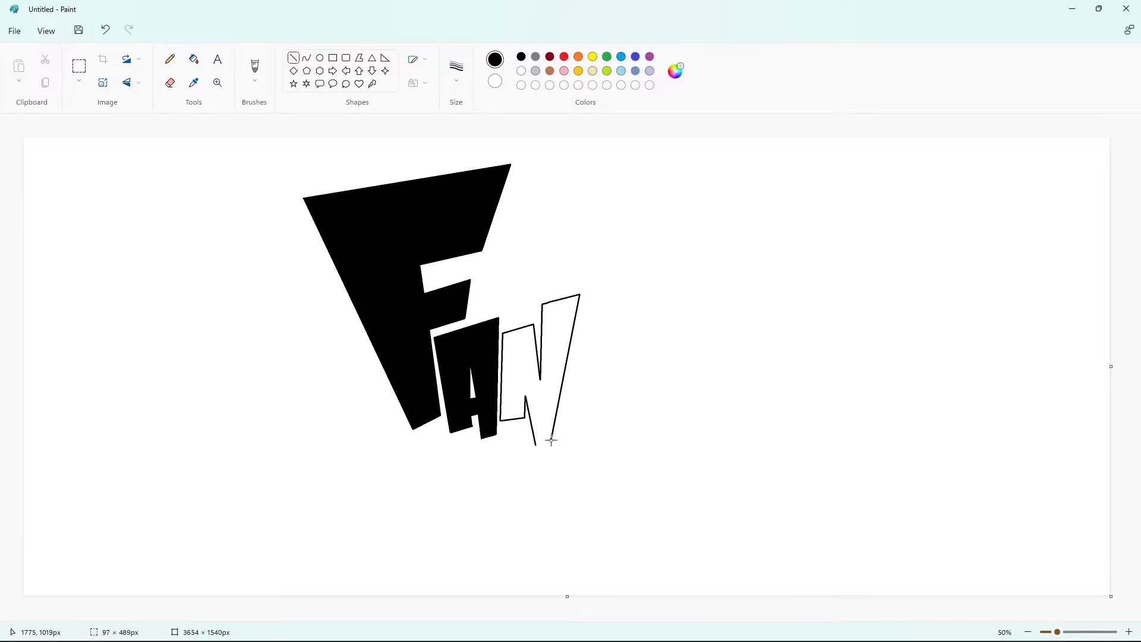
{"action": "left_click", "coordinate": [545, 442]}
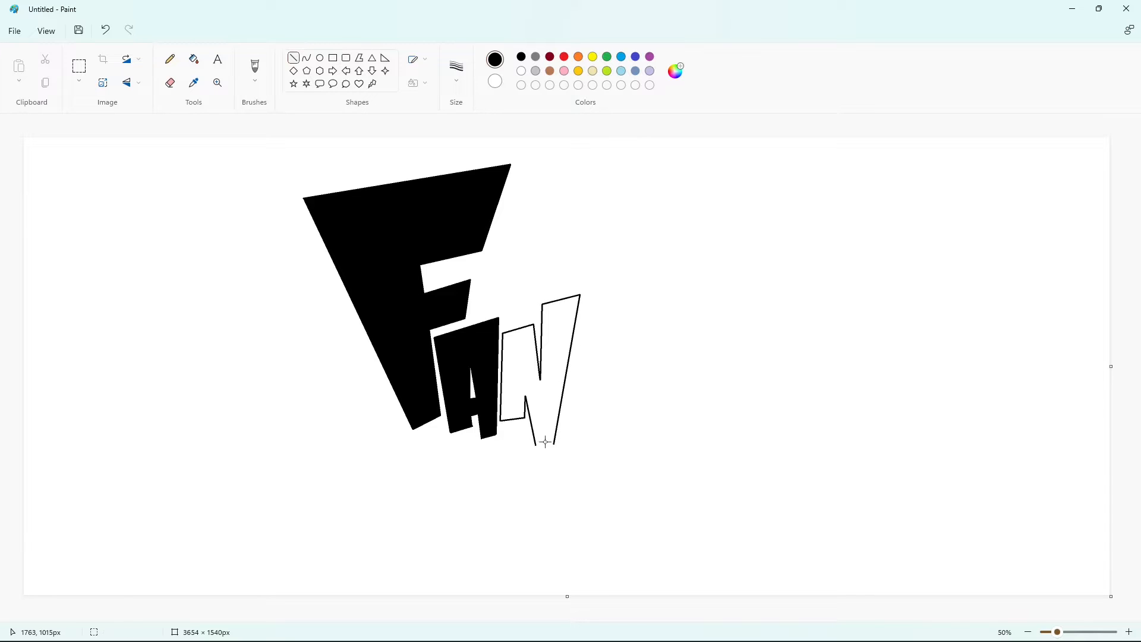
{"action": "left_click", "coordinate": [198, 62]}
{"action": "left_click", "coordinate": [525, 341]}
Step: Draw the outer outline of a letter B beside the N, with a straight slanted back and two curved bowls
{"action": "left_click", "coordinate": [293, 58]}
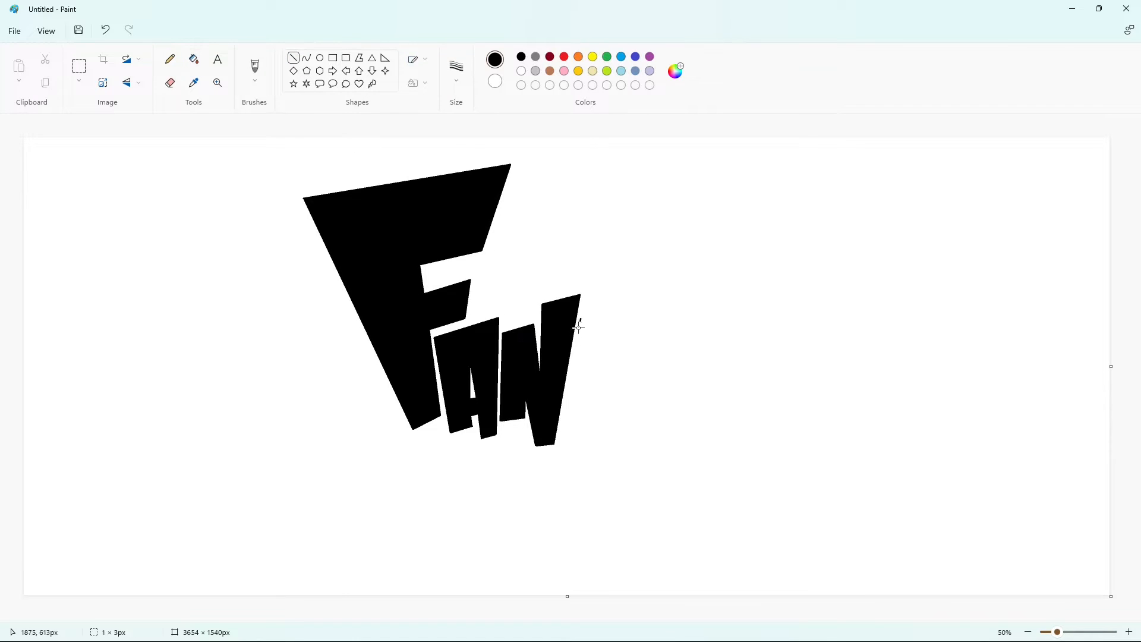
{"action": "left_click_drag", "start_coordinate": [579, 328], "coordinate": [560, 428]}
{"action": "left_click", "coordinate": [639, 397]}
{"action": "left_click", "coordinate": [307, 58]}
{"action": "mouse_move", "coordinate": [580, 318]}
{"action": "left_mouse_down"}
{"action": "mouse_move", "coordinate": [619, 362]}
{"action": "mouse_move", "coordinate": [645, 312]}
{"action": "mouse_move", "coordinate": [679, 364]}
{"action": "mouse_move", "coordinate": [559, 429]}
{"action": "mouse_move", "coordinate": [660, 367]}
{"action": "left_mouse_up"}
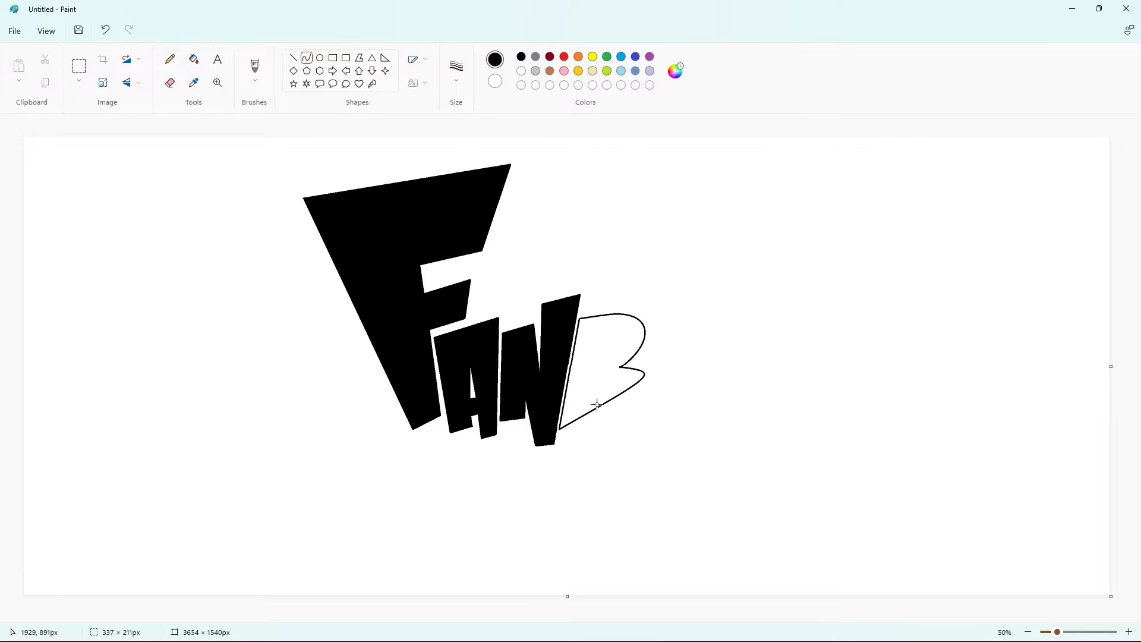
{"action": "left_click_drag", "start_coordinate": [596, 401], "coordinate": [626, 436]}
Step: Draw the two inner openings of the B and fill the letter's body with black
{"action": "left_click", "coordinate": [293, 57]}
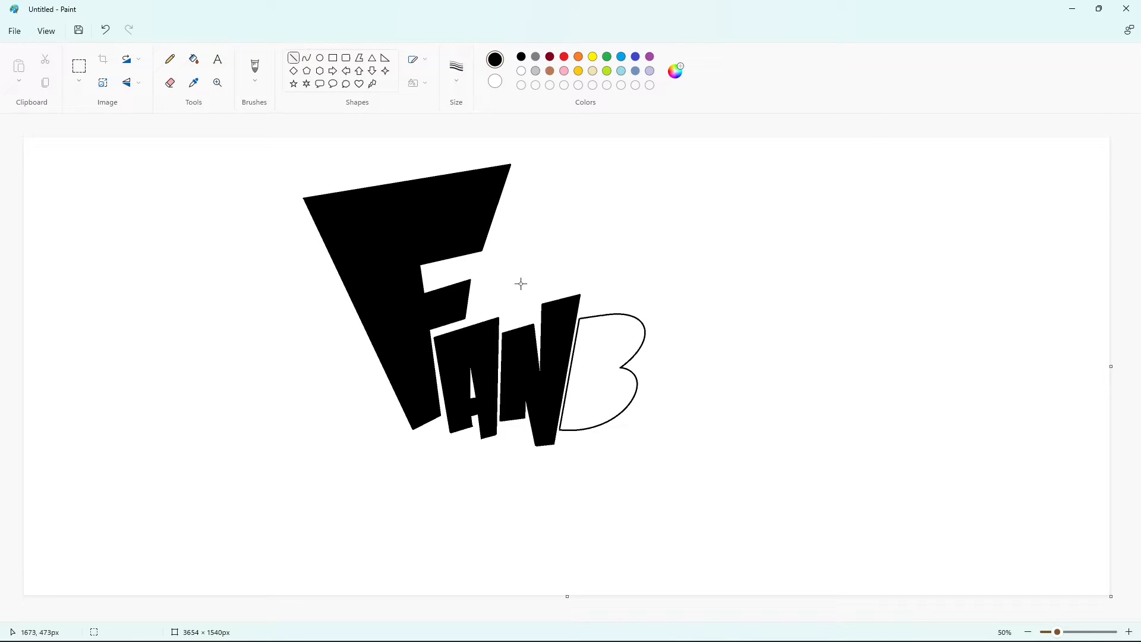
{"action": "left_click_drag", "start_coordinate": [603, 343], "coordinate": [591, 407]}
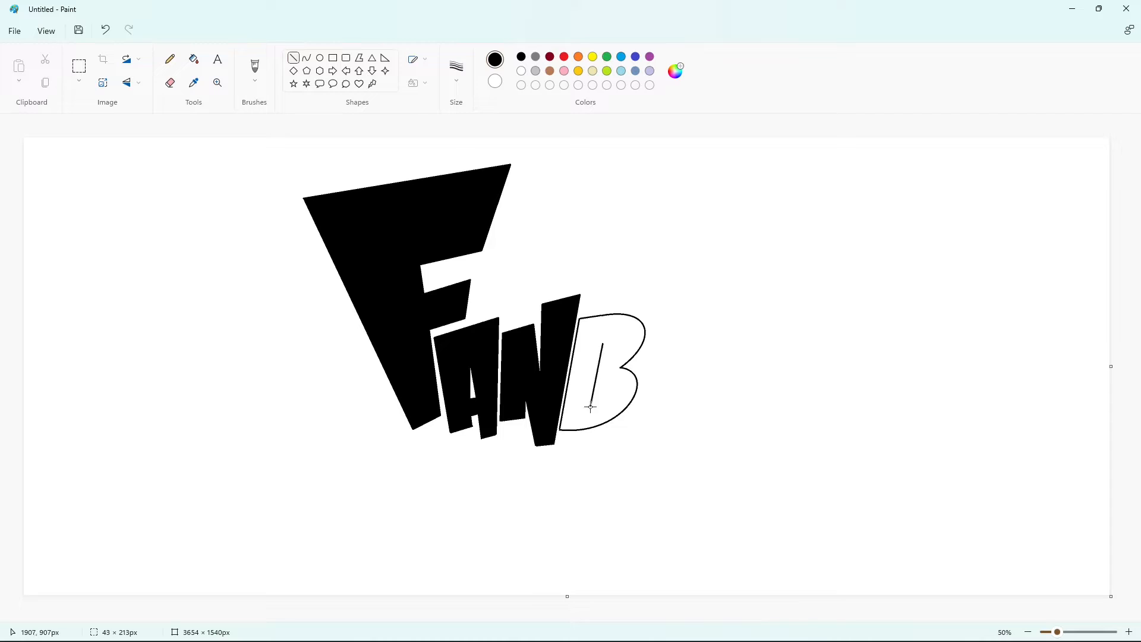
{"action": "left_click", "coordinate": [306, 58]}
{"action": "left_click_drag", "start_coordinate": [604, 343], "coordinate": [598, 368]}
{"action": "left_click_drag", "start_coordinate": [603, 355], "coordinate": [625, 349]}
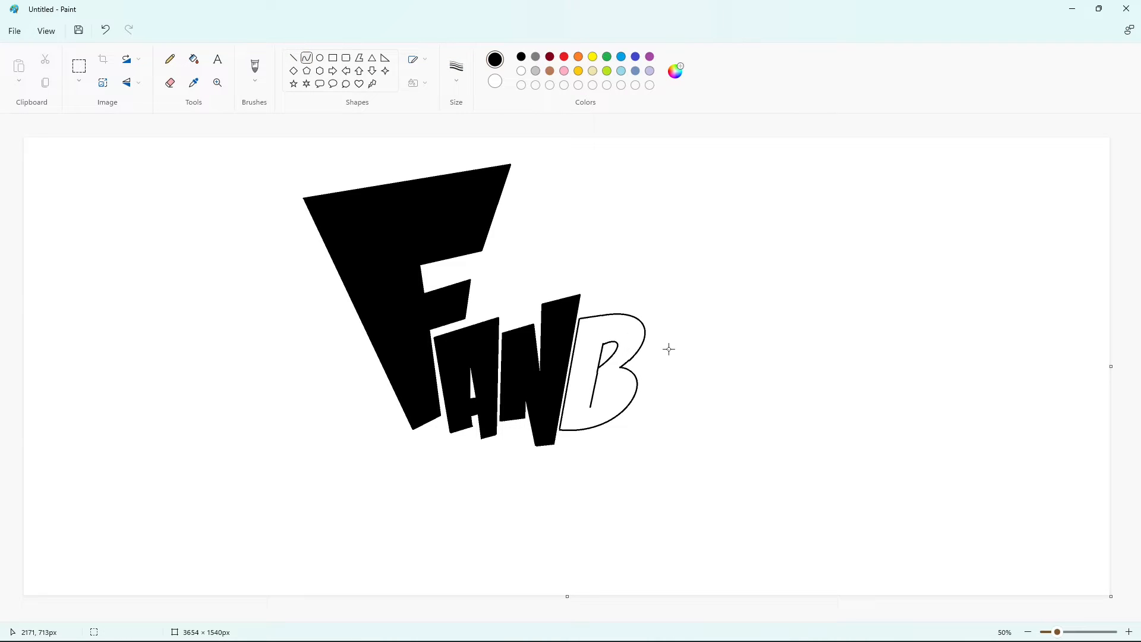
{"action": "left_click_drag", "start_coordinate": [594, 383], "coordinate": [592, 404]}
{"action": "mouse_move", "coordinate": [602, 394]}
{"action": "left_mouse_down"}
{"action": "mouse_move", "coordinate": [621, 385]}
{"action": "mouse_move", "coordinate": [614, 394]}
{"action": "left_mouse_up"}
{"action": "left_click", "coordinate": [194, 58]}
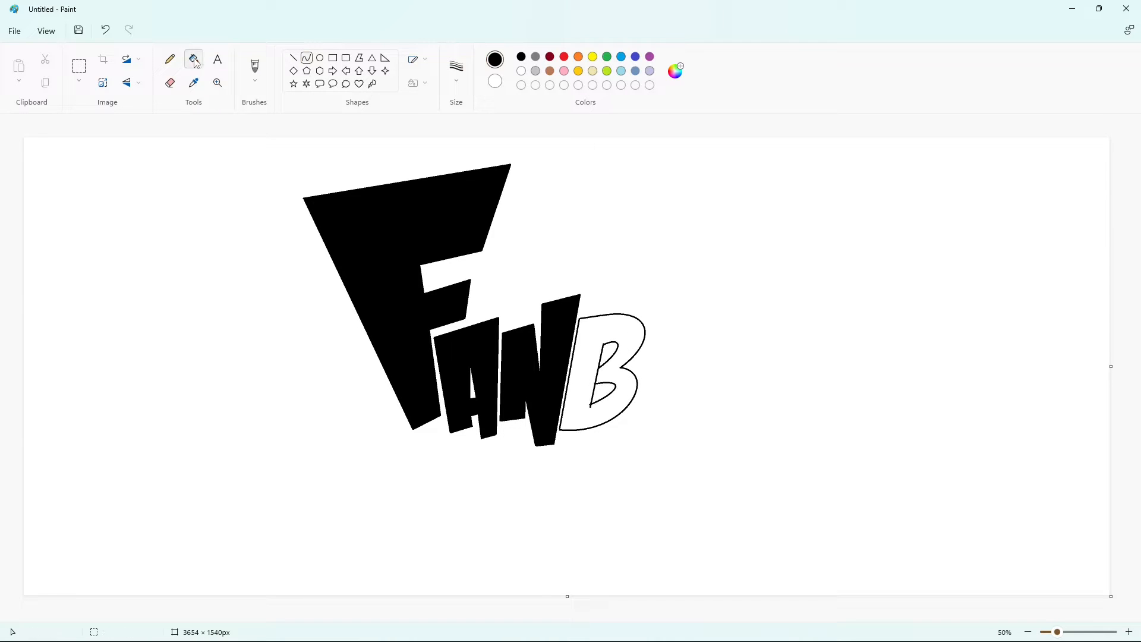
{"action": "left_click", "coordinate": [599, 325]}
Step: Draw the tilted oval outer outline of a letter O to the right of the B with curves
{"action": "left_click", "coordinate": [307, 58]}
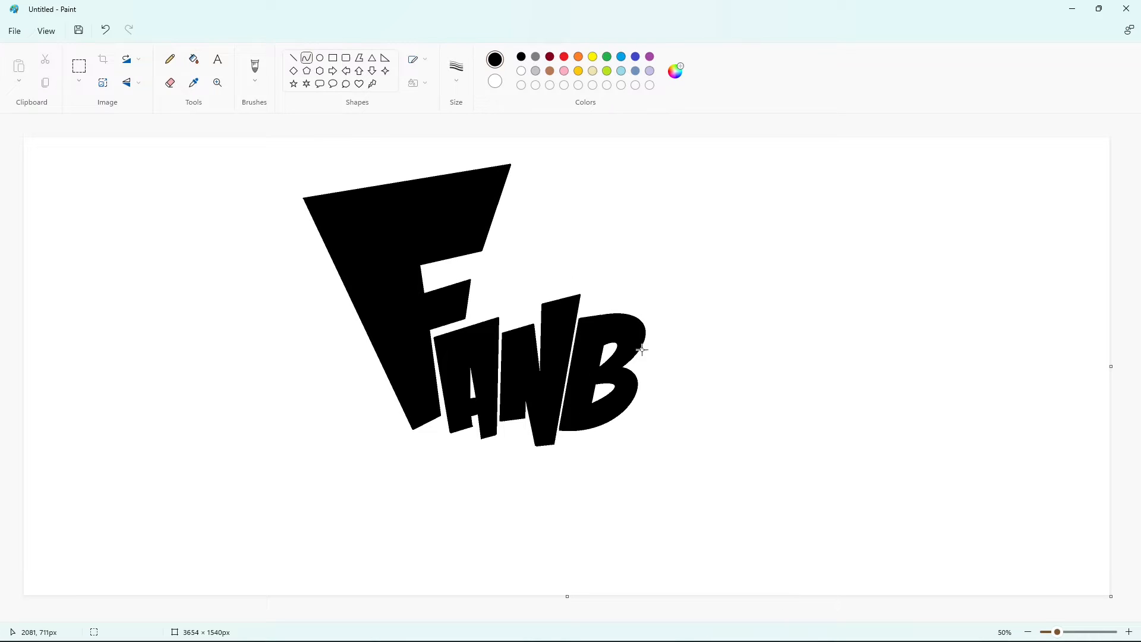
{"action": "left_click_drag", "start_coordinate": [639, 367], "coordinate": [703, 324]}
{"action": "mouse_move", "coordinate": [665, 348]}
{"action": "left_mouse_down"}
{"action": "mouse_move", "coordinate": [644, 330]}
{"action": "mouse_move", "coordinate": [680, 308]}
{"action": "mouse_move", "coordinate": [680, 403]}
{"action": "left_mouse_up"}
{"action": "left_click_drag", "start_coordinate": [695, 363], "coordinate": [723, 336]}
{"action": "mouse_move", "coordinate": [704, 375]}
{"action": "left_mouse_down"}
{"action": "mouse_move", "coordinate": [714, 389]}
{"action": "mouse_move", "coordinate": [639, 388]}
{"action": "mouse_move", "coordinate": [639, 368]}
{"action": "mouse_move", "coordinate": [653, 411]}
{"action": "left_mouse_up"}
{"action": "left_click_drag", "start_coordinate": [642, 398], "coordinate": [635, 399]}
Step: Draw a smaller curved opening inside the O and fill the ring around it with black
{"action": "mouse_move", "coordinate": [659, 360]}
{"action": "left_mouse_down"}
{"action": "mouse_move", "coordinate": [689, 337]}
{"action": "mouse_move", "coordinate": [660, 334]}
{"action": "left_mouse_up"}
{"action": "key", "text": "ctrl+z"}
{"action": "mouse_move", "coordinate": [668, 332]}
{"action": "left_mouse_down"}
{"action": "mouse_move", "coordinate": [683, 351]}
{"action": "mouse_move", "coordinate": [679, 368]}
{"action": "mouse_move", "coordinate": [694, 340]}
{"action": "left_mouse_up"}
{"action": "left_click", "coordinate": [716, 327]}
{"action": "left_click_drag", "start_coordinate": [691, 357], "coordinate": [697, 358]}
{"action": "left_click", "coordinate": [751, 360]}
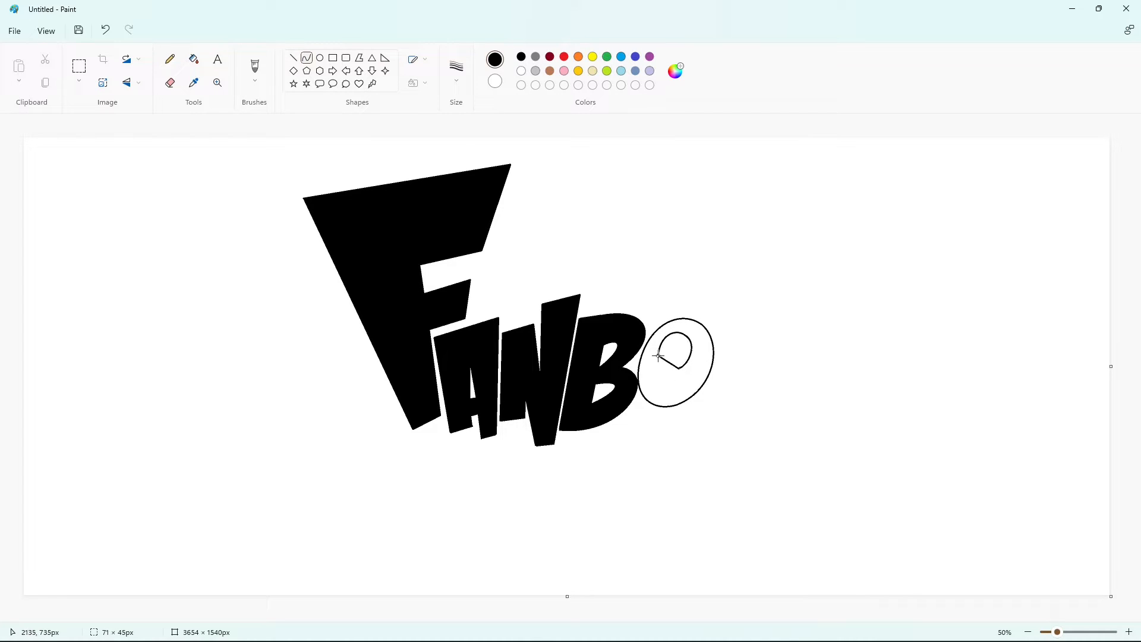
{"action": "left_click", "coordinate": [194, 59]}
{"action": "left_click", "coordinate": [660, 383]}
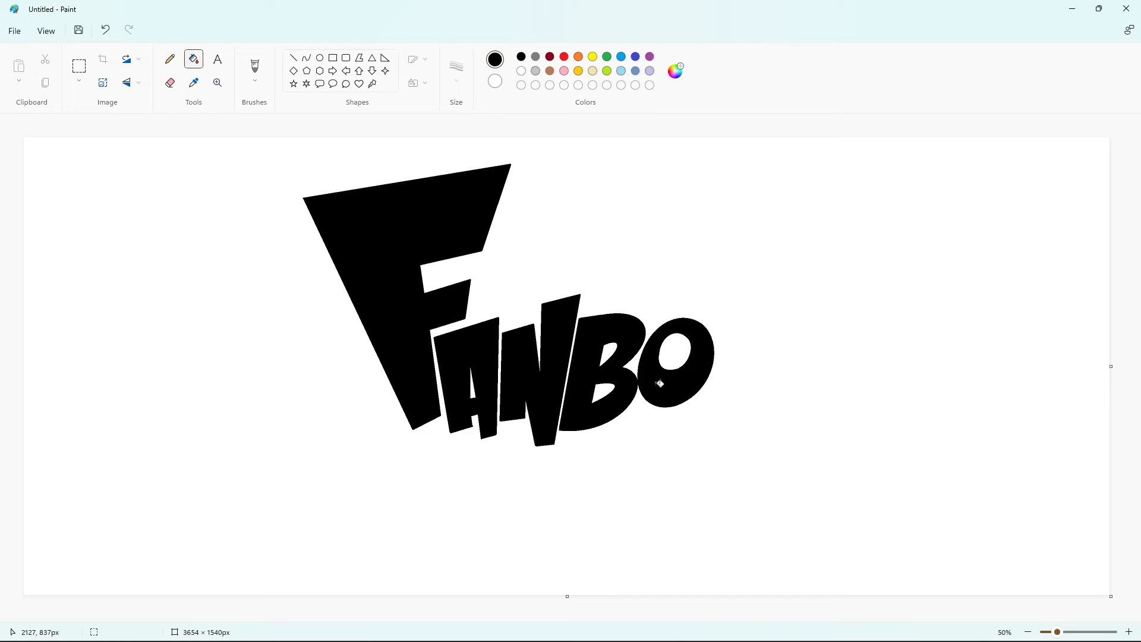
Step: Draw a tall block letter Y with straight lines to the right of the O and fill it with black
{"action": "left_click", "coordinate": [293, 58]}
{"action": "mouse_move", "coordinate": [685, 262]}
{"action": "left_mouse_down"}
{"action": "mouse_move", "coordinate": [735, 236]}
{"action": "mouse_move", "coordinate": [740, 310]}
{"action": "left_mouse_up"}
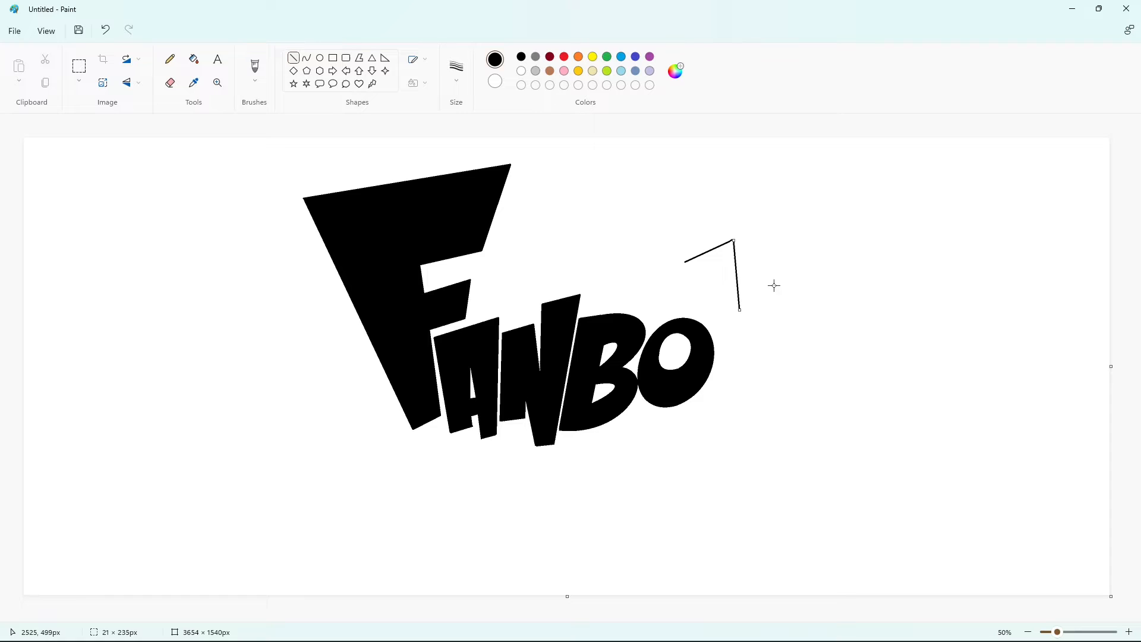
{"action": "mouse_move", "coordinate": [686, 262]}
{"action": "left_mouse_down"}
{"action": "mouse_move", "coordinate": [722, 355]}
{"action": "mouse_move", "coordinate": [686, 429]}
{"action": "left_mouse_up"}
{"action": "left_click", "coordinate": [735, 414]}
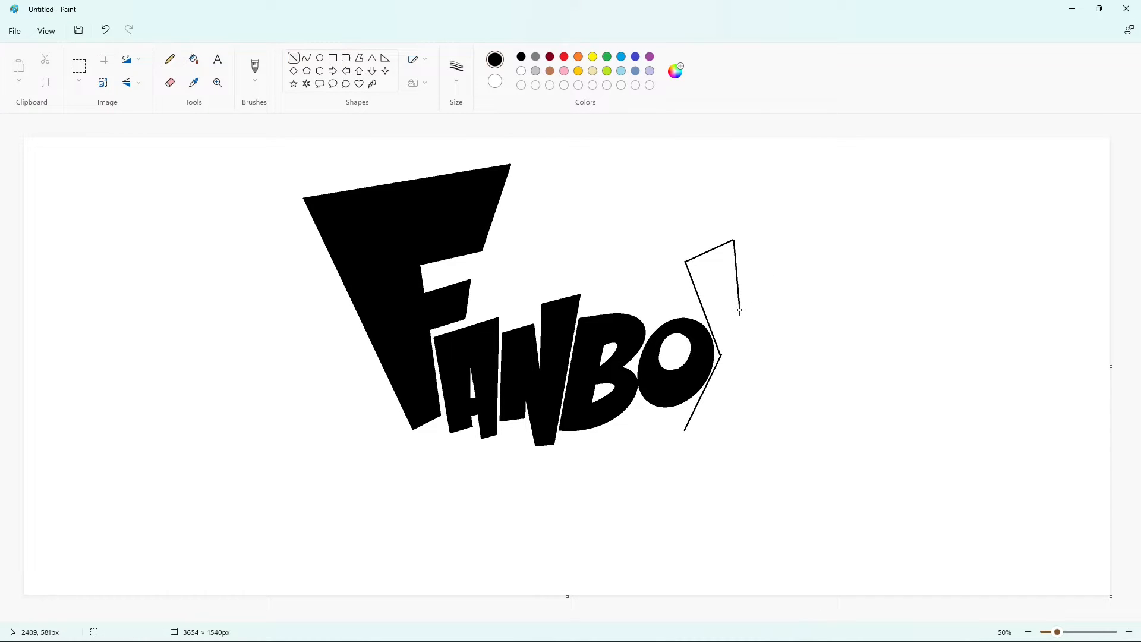
{"action": "mouse_move", "coordinate": [740, 311]}
{"action": "left_mouse_down"}
{"action": "mouse_move", "coordinate": [770, 221]}
{"action": "mouse_move", "coordinate": [827, 232]}
{"action": "mouse_move", "coordinate": [706, 438]}
{"action": "mouse_move", "coordinate": [693, 434]}
{"action": "left_mouse_up"}
{"action": "left_click", "coordinate": [775, 413]}
{"action": "left_click", "coordinate": [194, 59]}
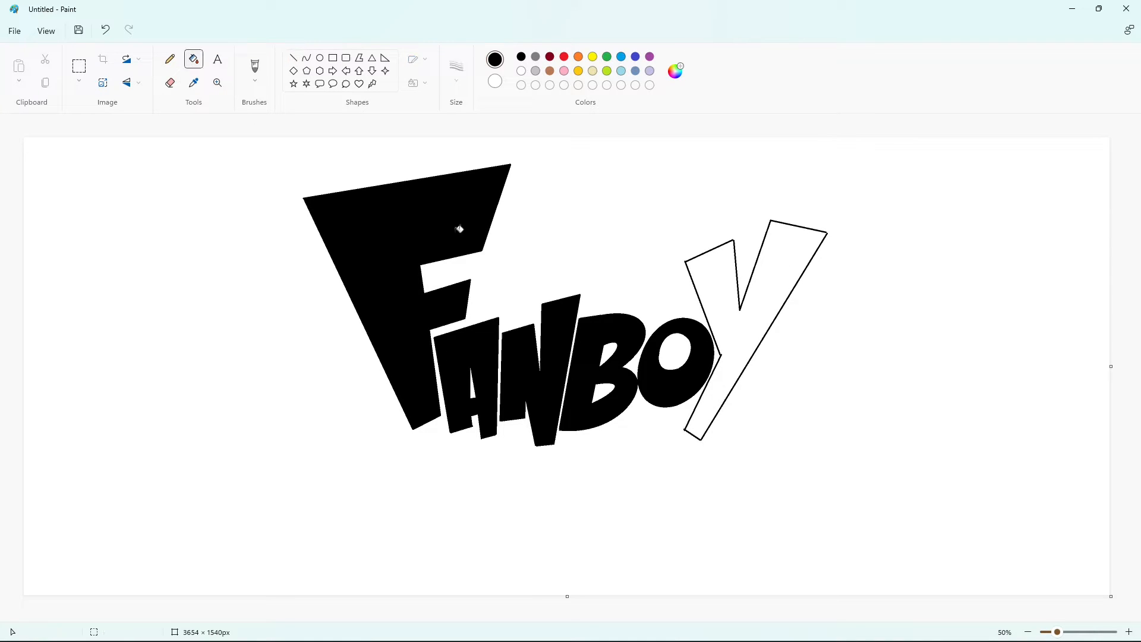
{"action": "left_click", "coordinate": [720, 307]}
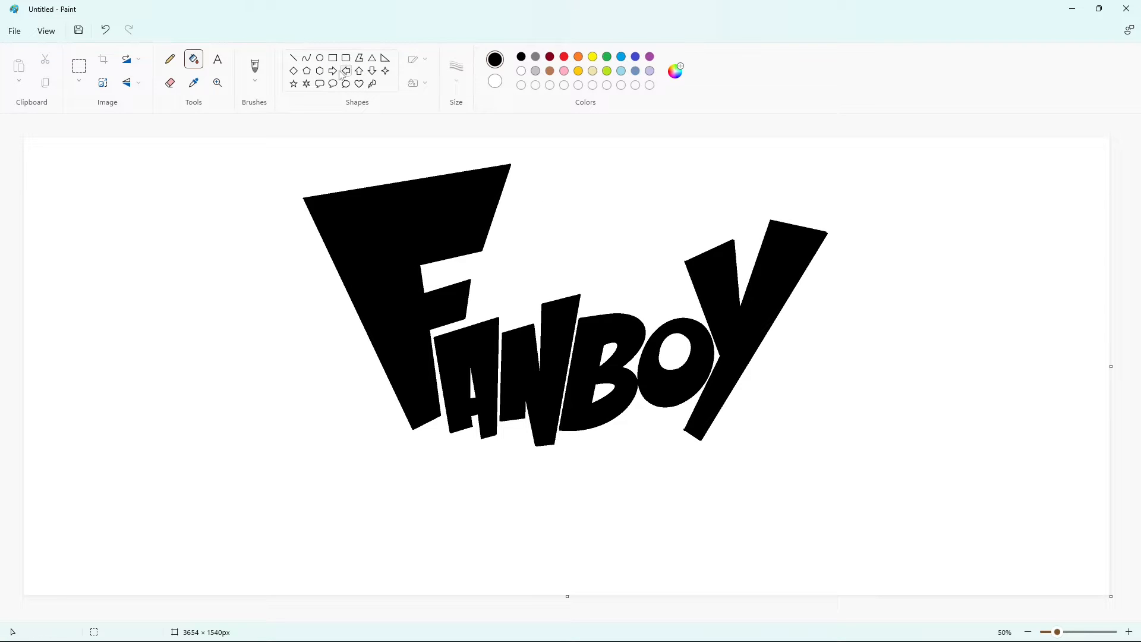
{"action": "left_click", "coordinate": [306, 58]}
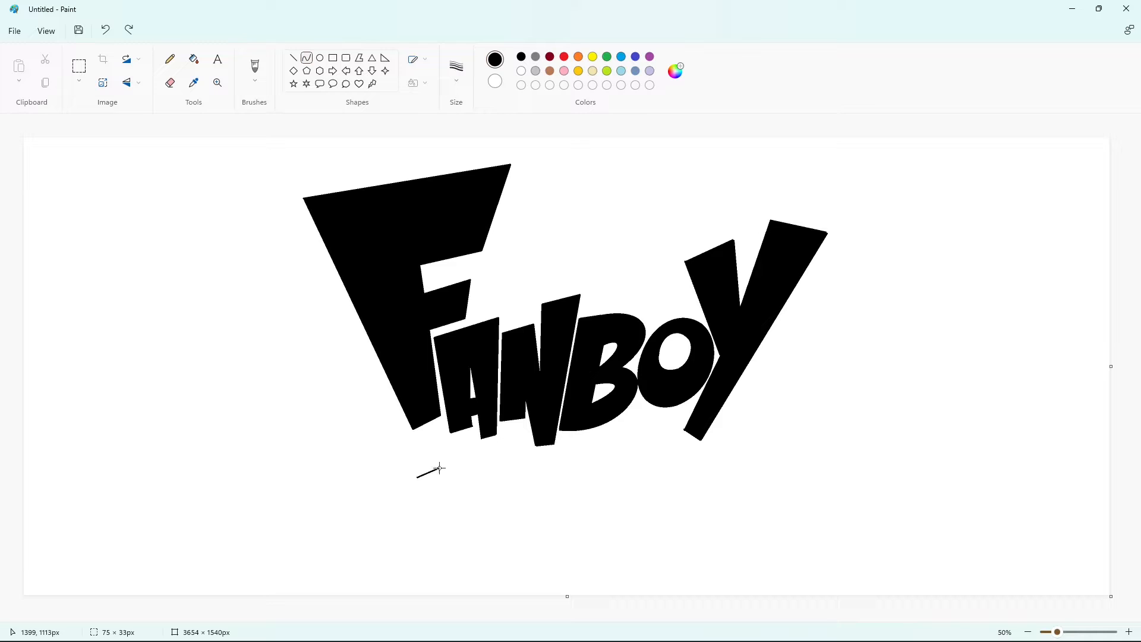
{"action": "left_click_drag", "start_coordinate": [439, 467], "coordinate": [472, 467]}
{"action": "key", "text": "ctrl+z"}
Step: Recolor all the letters of FANBOY with purple
{"action": "left_click", "coordinate": [194, 59]}
{"action": "left_click", "coordinate": [649, 56]}
{"action": "left_click", "coordinate": [428, 234]}
{"action": "left_click", "coordinate": [531, 346]}
{"action": "left_click", "coordinate": [583, 355]}
{"action": "left_click", "coordinate": [730, 330]}
Step: Draw the outer curves of a black letter C below the foot of the F
{"action": "left_click", "coordinate": [522, 57]}
{"action": "left_click", "coordinate": [306, 58]}
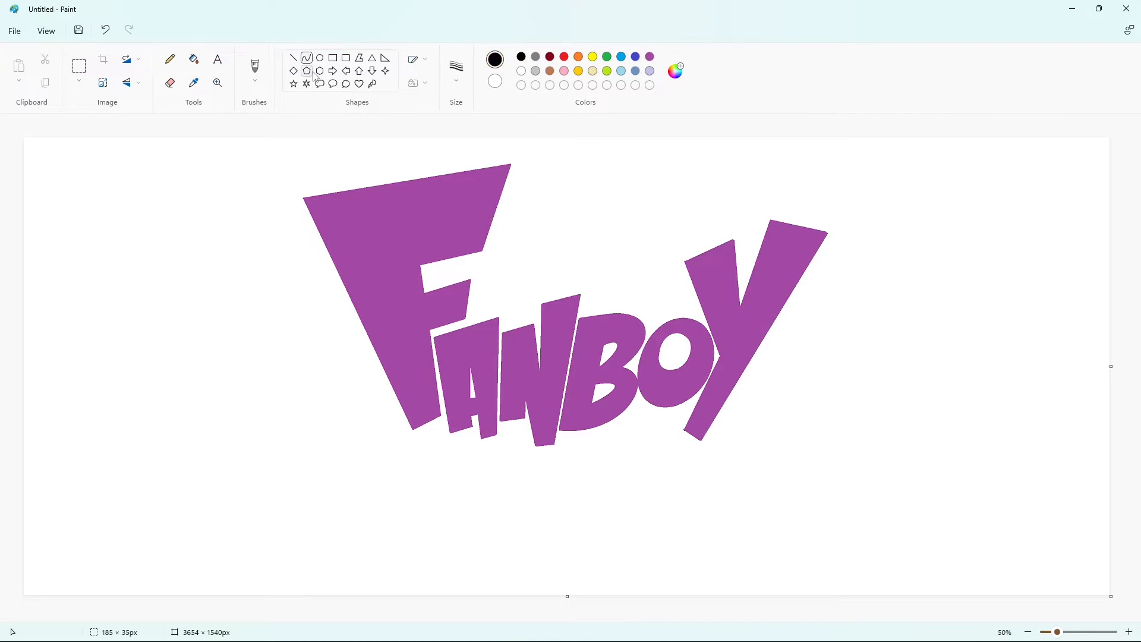
{"action": "mouse_move", "coordinate": [438, 469]}
{"action": "left_mouse_down"}
{"action": "mouse_move", "coordinate": [381, 443]}
{"action": "mouse_move", "coordinate": [396, 419]}
{"action": "left_mouse_up"}
{"action": "left_click_drag", "start_coordinate": [564, 456], "coordinate": [446, 517]}
{"action": "key", "text": "ctrl+z"}
{"action": "left_click_drag", "start_coordinate": [382, 444], "coordinate": [408, 543]}
{"action": "left_click_drag", "start_coordinate": [384, 496], "coordinate": [370, 478]}
{"action": "left_click", "coordinate": [385, 515]}
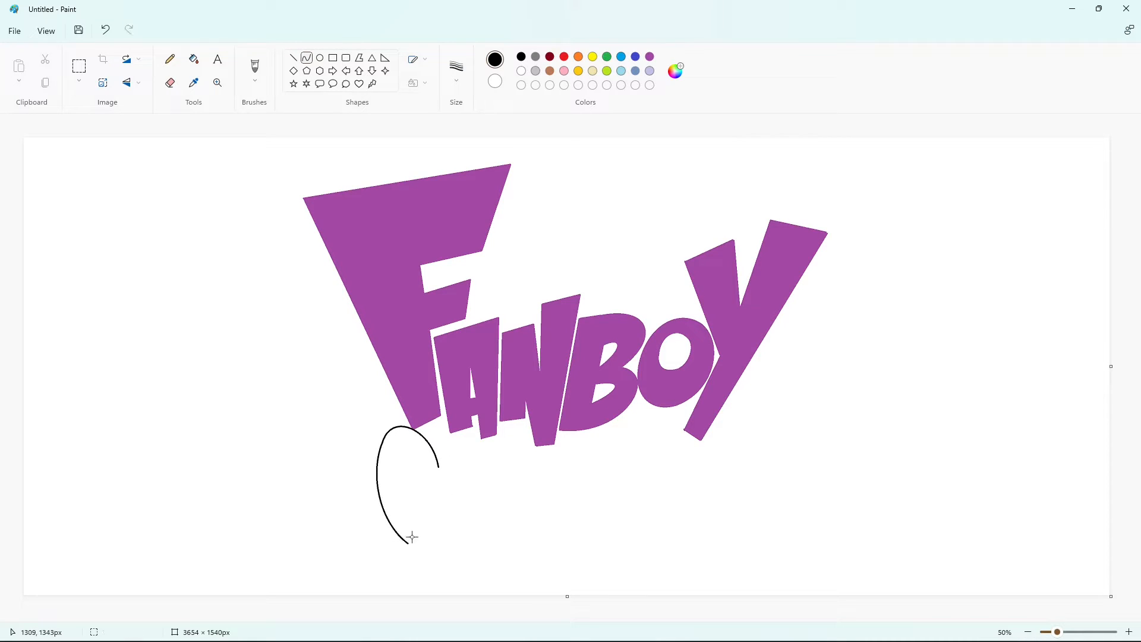
{"action": "left_click_drag", "start_coordinate": [410, 544], "coordinate": [450, 537]}
{"action": "left_click", "coordinate": [502, 527]}
Step: Draw the inner curves of the C, close the end of its lower arm and fill the letter with black
{"action": "mouse_move", "coordinate": [426, 474]}
{"action": "left_mouse_down"}
{"action": "mouse_move", "coordinate": [402, 478]}
{"action": "mouse_move", "coordinate": [412, 454]}
{"action": "mouse_move", "coordinate": [401, 459]}
{"action": "mouse_move", "coordinate": [424, 510]}
{"action": "mouse_move", "coordinate": [404, 533]}
{"action": "left_mouse_up"}
{"action": "left_click", "coordinate": [307, 59]}
{"action": "left_click", "coordinate": [523, 458]}
{"action": "left_click_drag", "start_coordinate": [416, 532], "coordinate": [423, 531]}
{"action": "left_click", "coordinate": [515, 497]}
{"action": "left_click", "coordinate": [293, 58]}
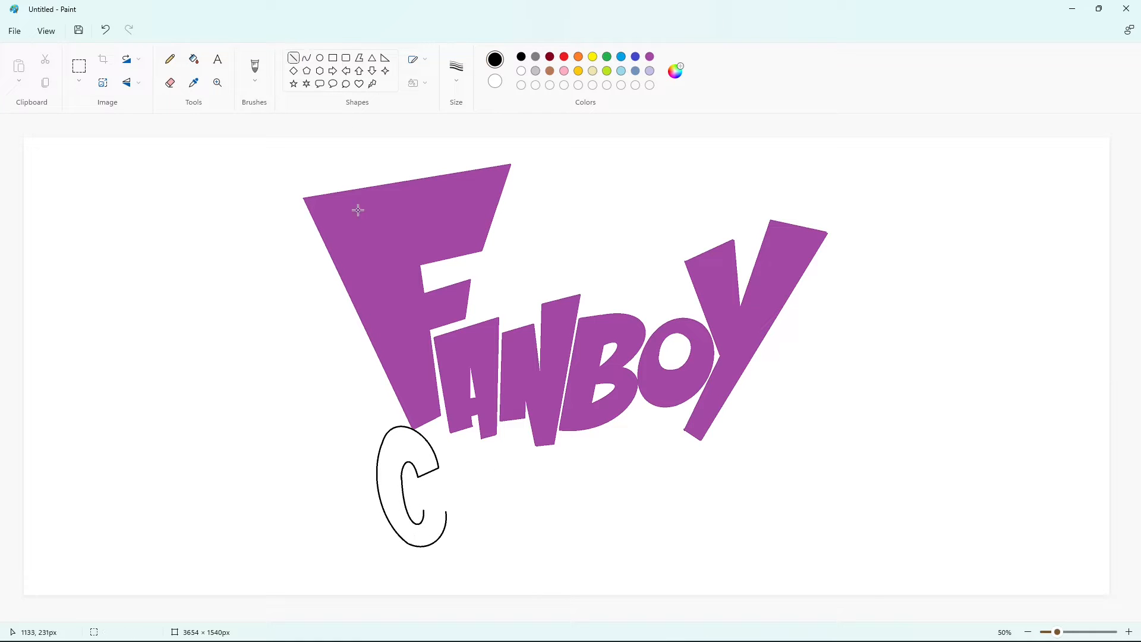
{"action": "left_click", "coordinate": [194, 59]}
{"action": "left_click", "coordinate": [412, 443]}
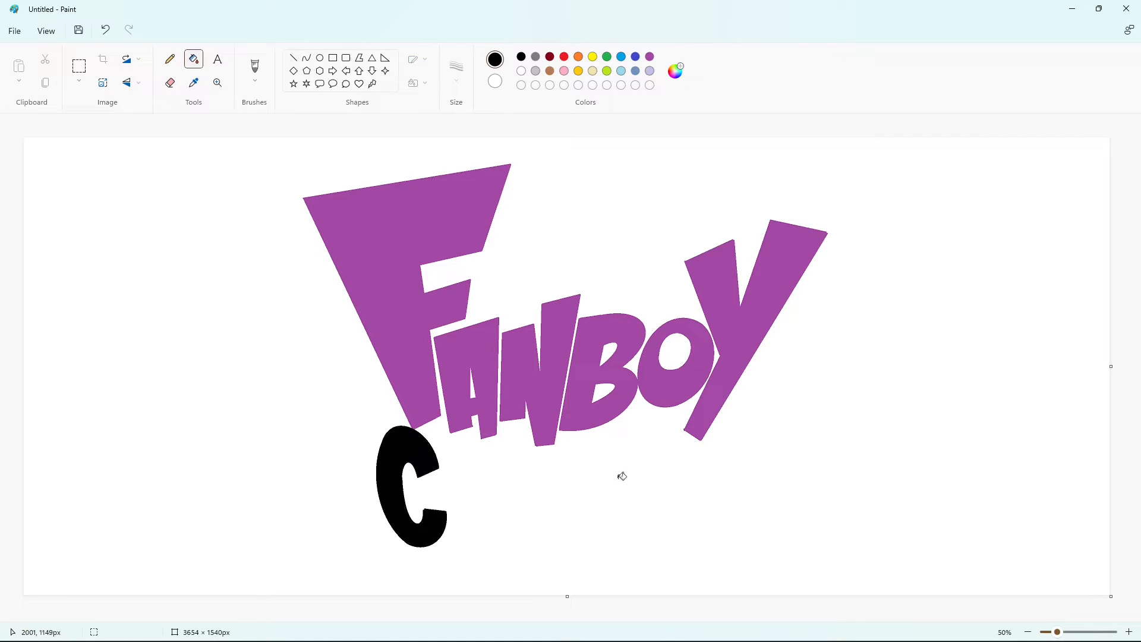
Step: Outline a letter H to the right of the C with straight lines, using two slanted stems and a short crossbar
{"action": "left_click", "coordinate": [293, 57]}
{"action": "mouse_move", "coordinate": [440, 444]}
{"action": "left_mouse_down"}
{"action": "mouse_move", "coordinate": [461, 515]}
{"action": "mouse_move", "coordinate": [450, 517]}
{"action": "left_mouse_up"}
{"action": "mouse_move", "coordinate": [440, 444]}
{"action": "left_mouse_down"}
{"action": "mouse_move", "coordinate": [456, 440]}
{"action": "mouse_move", "coordinate": [464, 516]}
{"action": "mouse_move", "coordinate": [450, 517]}
{"action": "left_mouse_up"}
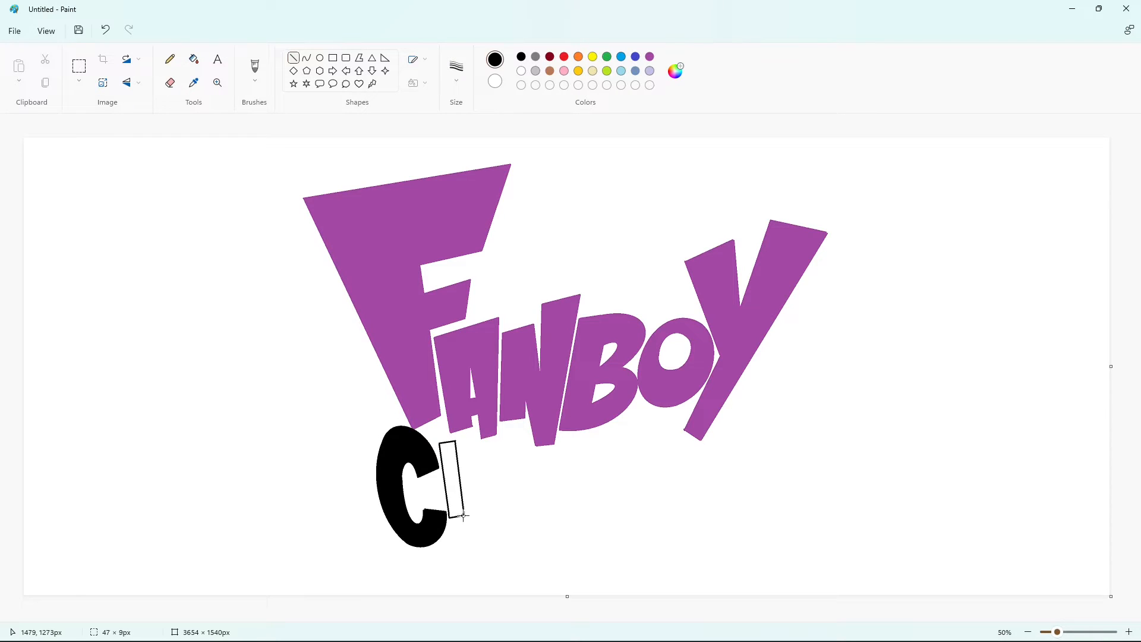
{"action": "left_click_drag", "start_coordinate": [463, 447], "coordinate": [473, 520]}
{"action": "left_click", "coordinate": [463, 448]}
{"action": "mouse_move", "coordinate": [463, 447]}
{"action": "left_mouse_down"}
{"action": "mouse_move", "coordinate": [480, 445]}
{"action": "mouse_move", "coordinate": [485, 517]}
{"action": "mouse_move", "coordinate": [474, 482]}
{"action": "mouse_move", "coordinate": [474, 494]}
{"action": "left_mouse_up"}
{"action": "left_click", "coordinate": [482, 515]}
{"action": "left_click", "coordinate": [482, 493]}
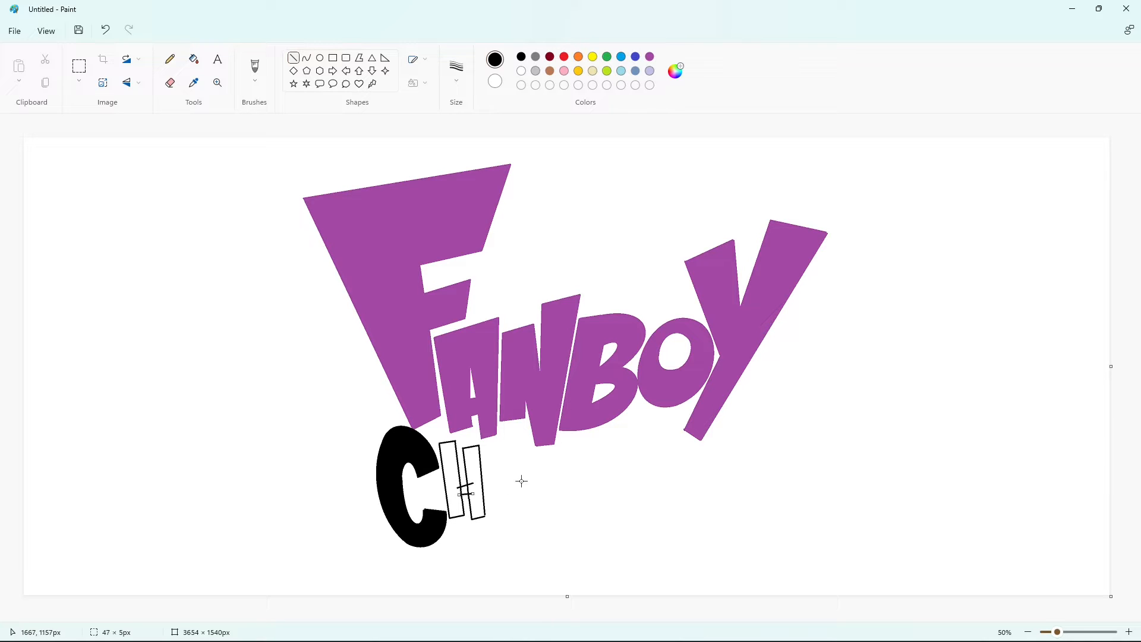
{"action": "left_click", "coordinate": [520, 481]}
Step: Fill the H with black, closing the gap at the lower corner of its right stem before filling that stem
{"action": "left_click", "coordinate": [193, 59]}
{"action": "left_click", "coordinate": [454, 484]}
{"action": "left_click", "coordinate": [465, 490]}
{"action": "left_click", "coordinate": [474, 481]}
{"action": "key", "text": "ctrl+z"}
{"action": "left_click", "coordinate": [1128, 632]}
{"action": "scroll", "coordinate": [773, 535], "scroll_direction": "down", "scroll_amount": 5}
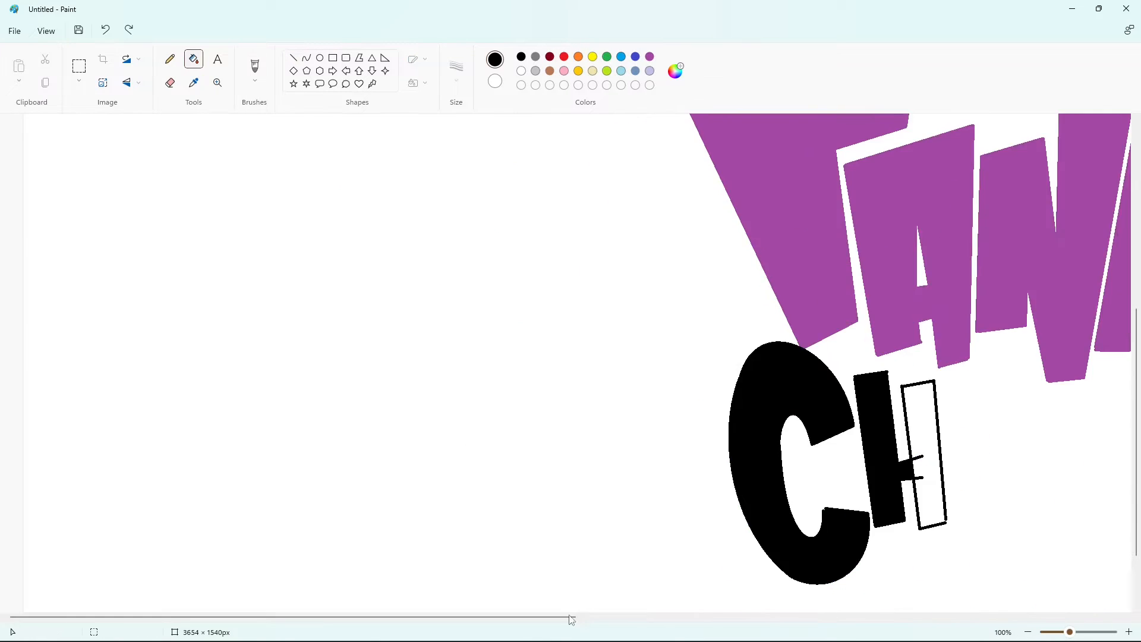
{"action": "left_click_drag", "start_coordinate": [570, 618], "coordinate": [710, 617]}
{"action": "left_click", "coordinate": [294, 58]}
{"action": "left_click_drag", "start_coordinate": [668, 522], "coordinate": [667, 517]}
{"action": "left_click", "coordinate": [194, 59]}
{"action": "left_click", "coordinate": [645, 428]}
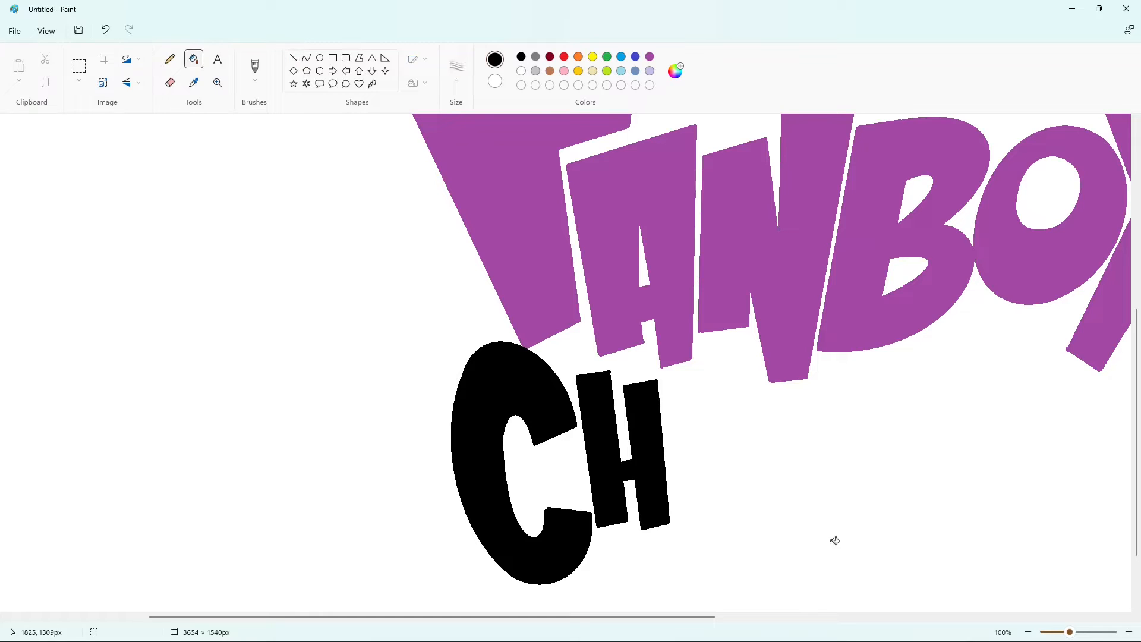
Step: Draw the left arm's top edge and the outer curve of a letter U to the right of the H
{"action": "left_click", "coordinate": [1029, 632]}
{"action": "left_click", "coordinate": [294, 57]}
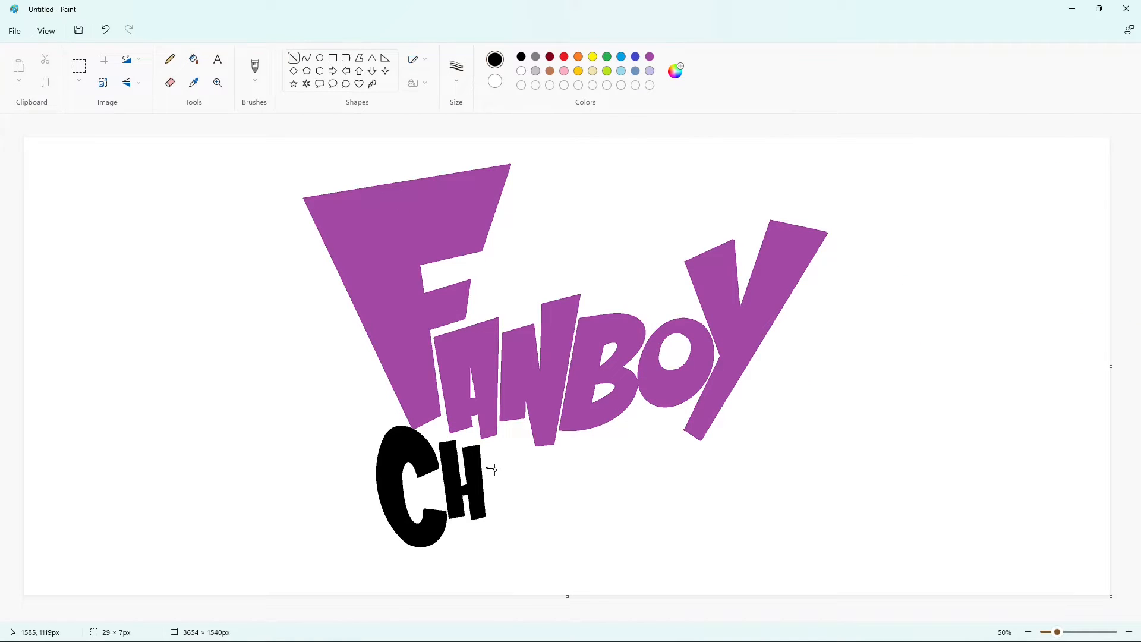
{"action": "left_click", "coordinate": [310, 62]}
{"action": "left_click_drag", "start_coordinate": [487, 469], "coordinate": [511, 475]}
{"action": "left_click", "coordinate": [473, 545]}
{"action": "left_click_drag", "start_coordinate": [505, 539], "coordinate": [536, 542]}
{"action": "key", "text": "ctrl+z"}
{"action": "left_click_drag", "start_coordinate": [487, 468], "coordinate": [509, 474]}
{"action": "left_click", "coordinate": [479, 549]}
{"action": "left_click_drag", "start_coordinate": [510, 542], "coordinate": [535, 538]}
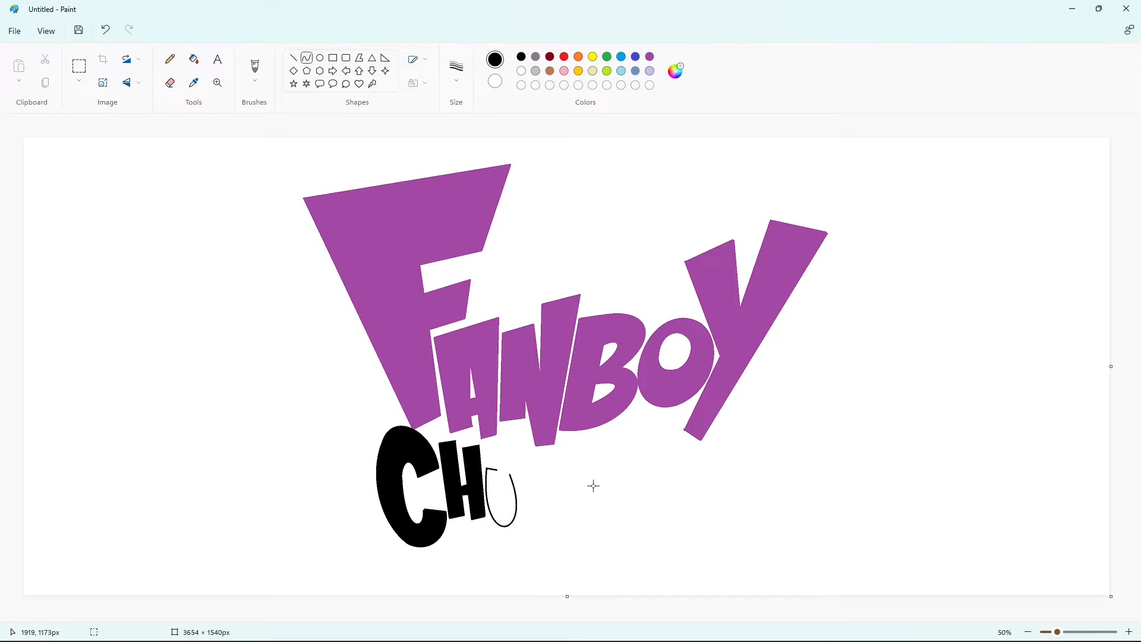
Step: Draw the inner curve of the U and fill the letter with black
{"action": "left_click_drag", "start_coordinate": [496, 470], "coordinate": [504, 478]}
{"action": "left_click", "coordinate": [491, 524]}
{"action": "left_click_drag", "start_coordinate": [505, 527], "coordinate": [514, 533]}
{"action": "left_click", "coordinate": [1071, 632]}
{"action": "left_click_drag", "start_coordinate": [1136, 297], "coordinate": [1136, 483]}
{"action": "left_click_drag", "start_coordinate": [518, 617], "coordinate": [677, 589]}
{"action": "left_click", "coordinate": [194, 59]}
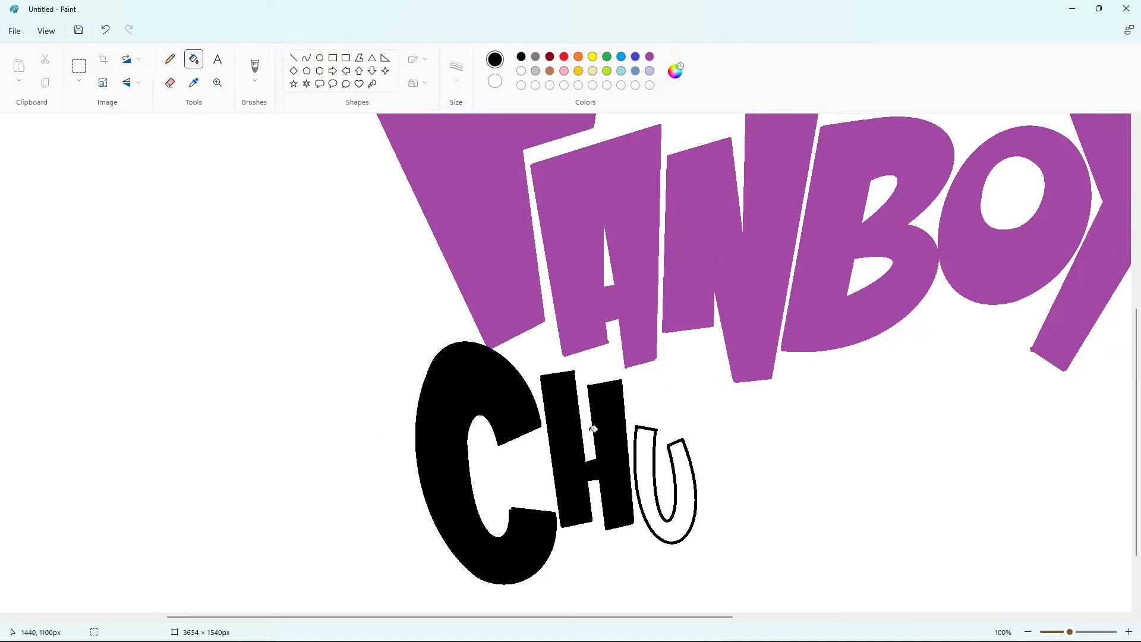
{"action": "left_click", "coordinate": [646, 475]}
Step: Outline a letter M to the right of the U with straight lines and fill it with black
{"action": "left_click", "coordinate": [1032, 633]}
{"action": "left_click", "coordinate": [293, 58]}
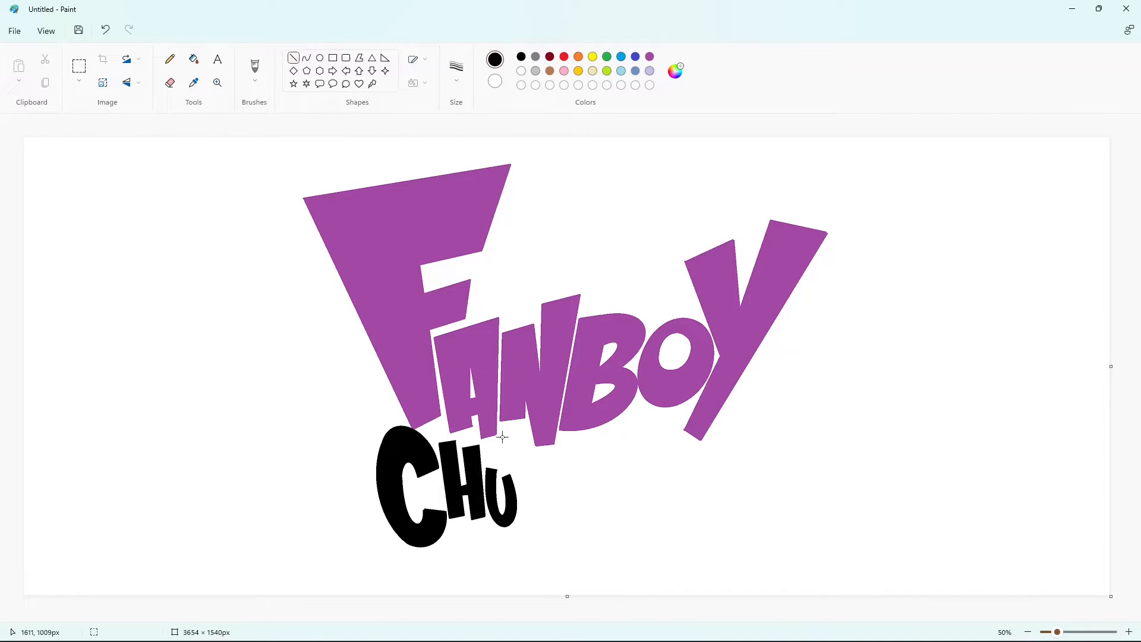
{"action": "left_click_drag", "start_coordinate": [513, 457], "coordinate": [520, 511]}
{"action": "mouse_move", "coordinate": [521, 457]}
{"action": "left_mouse_down"}
{"action": "mouse_move", "coordinate": [534, 479]}
{"action": "mouse_move", "coordinate": [539, 457]}
{"action": "mouse_move", "coordinate": [560, 457]}
{"action": "left_mouse_up"}
{"action": "left_click", "coordinate": [572, 465]}
{"action": "mouse_move", "coordinate": [560, 457]}
{"action": "left_mouse_down"}
{"action": "mouse_move", "coordinate": [555, 515]}
{"action": "mouse_move", "coordinate": [548, 486]}
{"action": "mouse_move", "coordinate": [522, 510]}
{"action": "mouse_move", "coordinate": [532, 509]}
{"action": "mouse_move", "coordinate": [528, 488]}
{"action": "mouse_move", "coordinate": [547, 486]}
{"action": "left_mouse_up"}
{"action": "left_click", "coordinate": [590, 493]}
{"action": "left_click", "coordinate": [591, 482]}
{"action": "left_click", "coordinate": [591, 497]}
{"action": "left_click", "coordinate": [576, 489]}
{"action": "left_click", "coordinate": [575, 487]}
{"action": "left_click", "coordinate": [198, 61]}
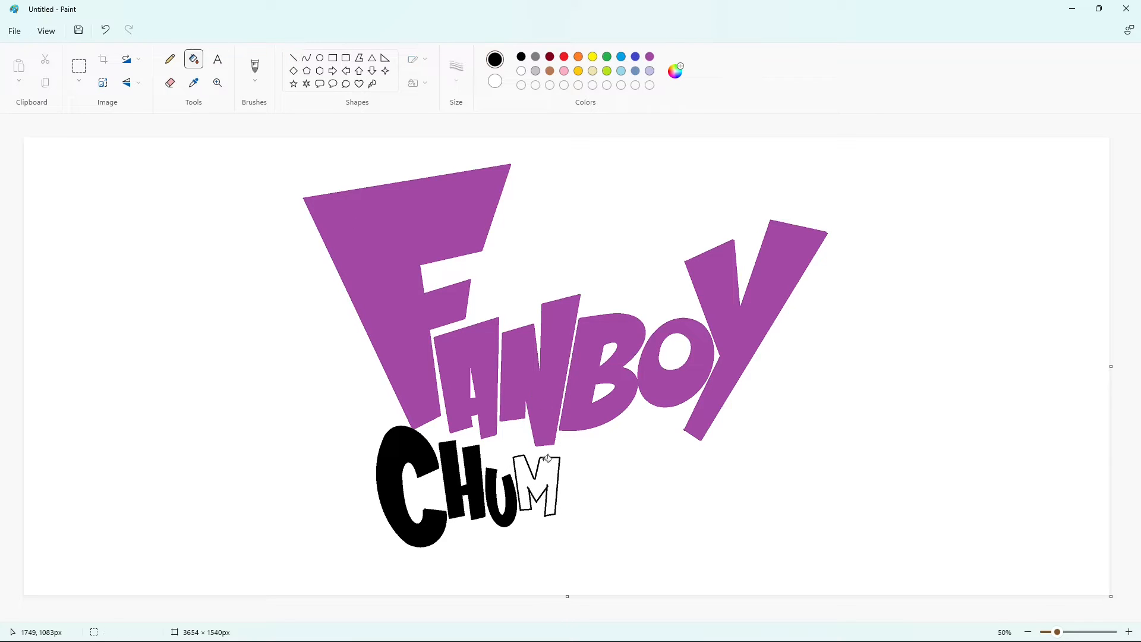
{"action": "left_click", "coordinate": [548, 460]}
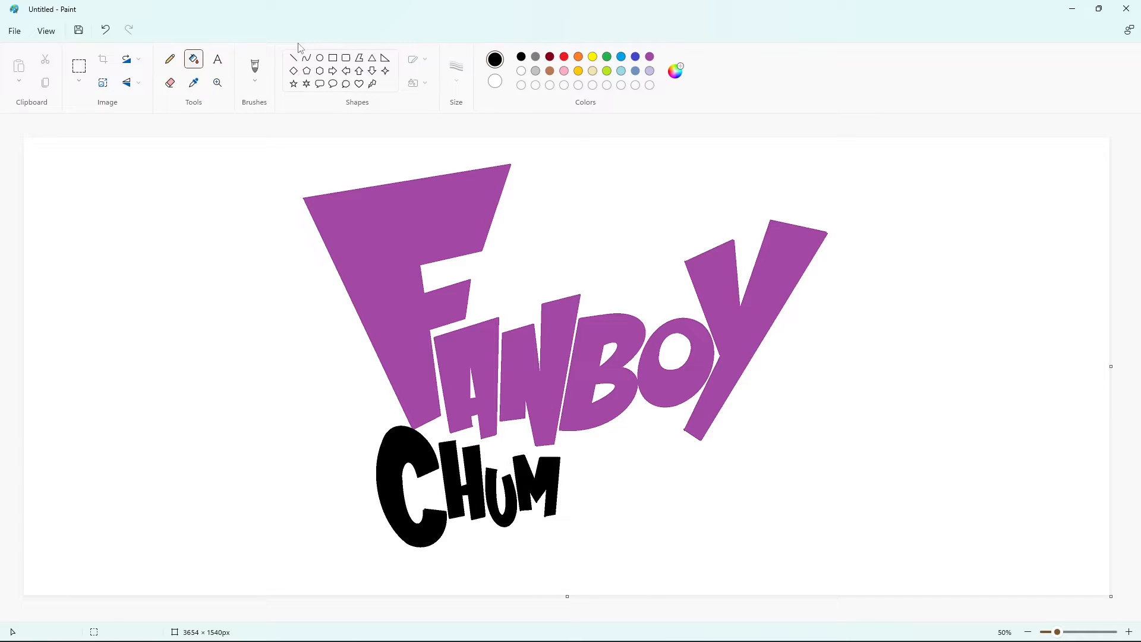
Step: Draw the outer curve of a second, smaller letter C to the right of the M
{"action": "left_click", "coordinate": [306, 57]}
{"action": "mouse_move", "coordinate": [604, 469]}
{"action": "left_mouse_down"}
{"action": "mouse_move", "coordinate": [568, 449]}
{"action": "mouse_move", "coordinate": [606, 441]}
{"action": "mouse_move", "coordinate": [585, 429]}
{"action": "mouse_move", "coordinate": [572, 519]}
{"action": "mouse_move", "coordinate": [555, 470]}
{"action": "mouse_move", "coordinate": [559, 496]}
{"action": "mouse_move", "coordinate": [603, 498]}
{"action": "left_mouse_up"}
{"action": "left_click", "coordinate": [659, 446]}
{"action": "left_click", "coordinate": [681, 492]}
{"action": "left_click_drag", "start_coordinate": [586, 509], "coordinate": [582, 525]}
{"action": "left_click", "coordinate": [660, 515]}
Step: Draw the straight edge of the second C's upper end and the inner curve of the letter
{"action": "left_click", "coordinate": [293, 58]}
{"action": "left_click_drag", "start_coordinate": [607, 472], "coordinate": [587, 476]}
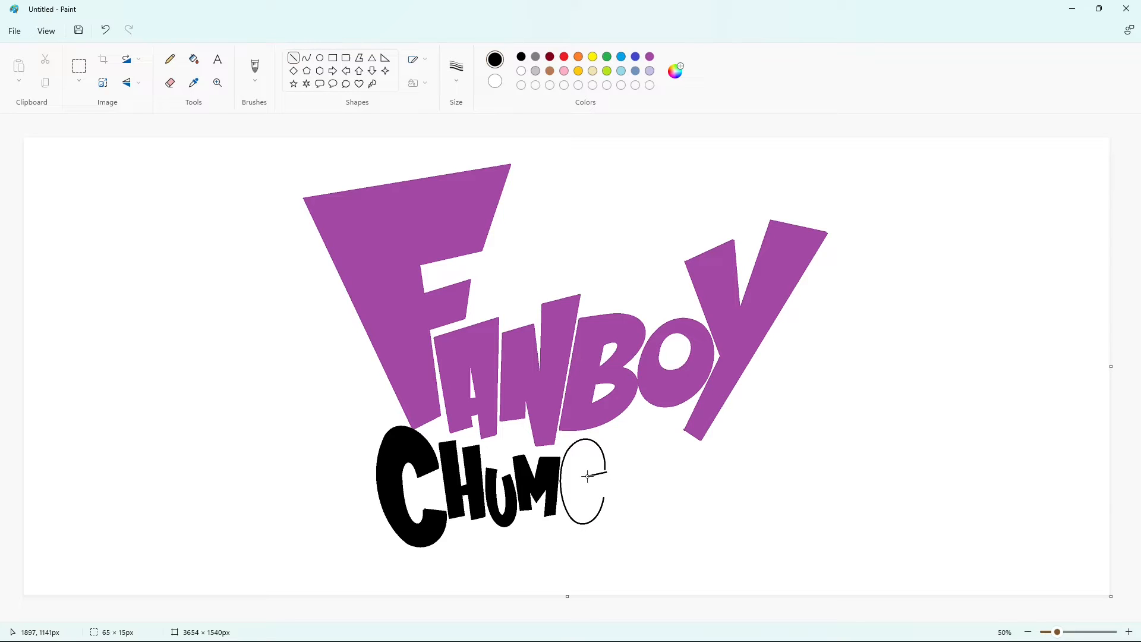
{"action": "key", "text": "ctrl+z"}
{"action": "left_click", "coordinate": [659, 471]}
{"action": "left_click", "coordinate": [307, 58]}
{"action": "mouse_move", "coordinate": [605, 471]}
{"action": "left_mouse_down"}
{"action": "mouse_move", "coordinate": [574, 477]}
{"action": "mouse_move", "coordinate": [587, 494]}
{"action": "left_mouse_up"}
{"action": "left_click", "coordinate": [578, 454]}
{"action": "left_click", "coordinate": [658, 469]}
{"action": "left_click", "coordinate": [573, 510]}
{"action": "left_click", "coordinate": [587, 519]}
{"action": "left_click", "coordinate": [639, 498]}
Step: Close the lower end of the second C with a straight line and fill the letter with black
{"action": "left_click", "coordinate": [294, 58]}
{"action": "left_click", "coordinate": [1129, 632]}
{"action": "left_click", "coordinate": [1129, 632]}
{"action": "scroll", "coordinate": [833, 535], "scroll_direction": "down", "scroll_amount": 7}
{"action": "left_click_drag", "start_coordinate": [576, 617], "coordinate": [792, 601]}
{"action": "left_click_drag", "start_coordinate": [726, 390], "coordinate": [757, 393]}
{"action": "left_click", "coordinate": [195, 61]}
{"action": "left_click", "coordinate": [684, 370]}
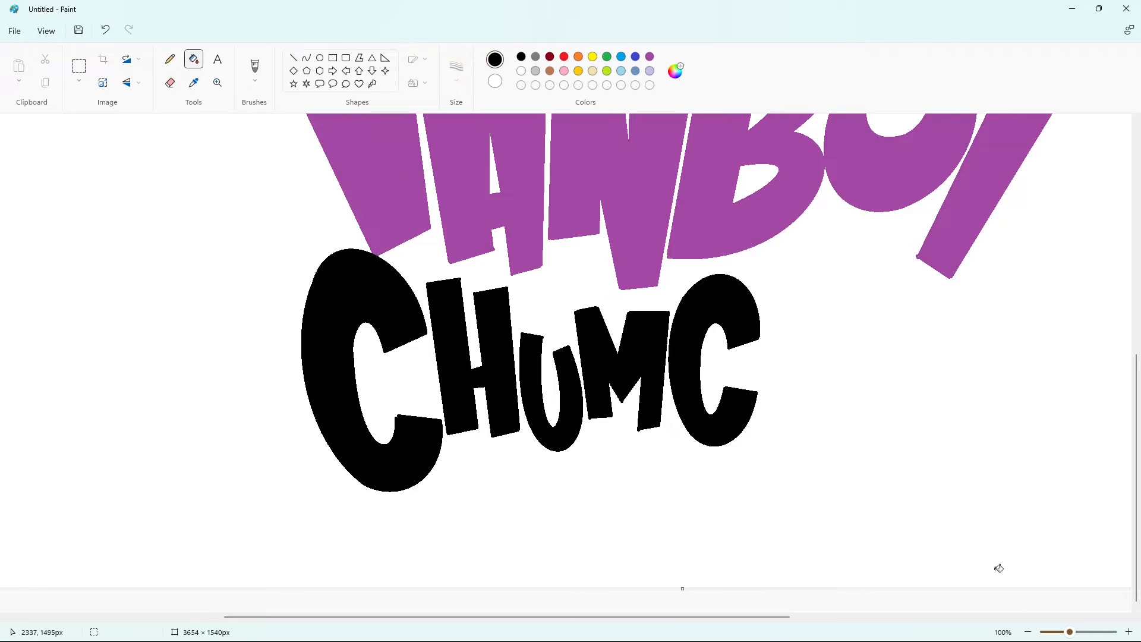
Step: Outline a second letter H to the right of the second C with straight lines, using two stems and a crossbar
{"action": "left_click", "coordinate": [1028, 632]}
{"action": "left_click", "coordinate": [1028, 632]}
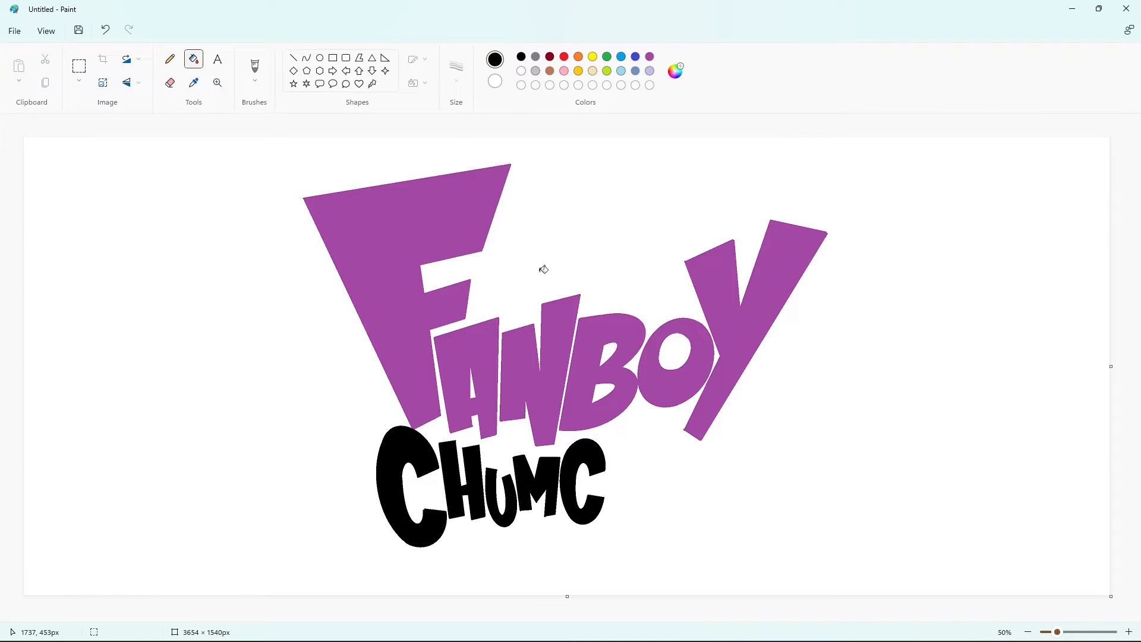
{"action": "left_click", "coordinate": [293, 57]}
{"action": "left_click_drag", "start_coordinate": [607, 455], "coordinate": [606, 525]}
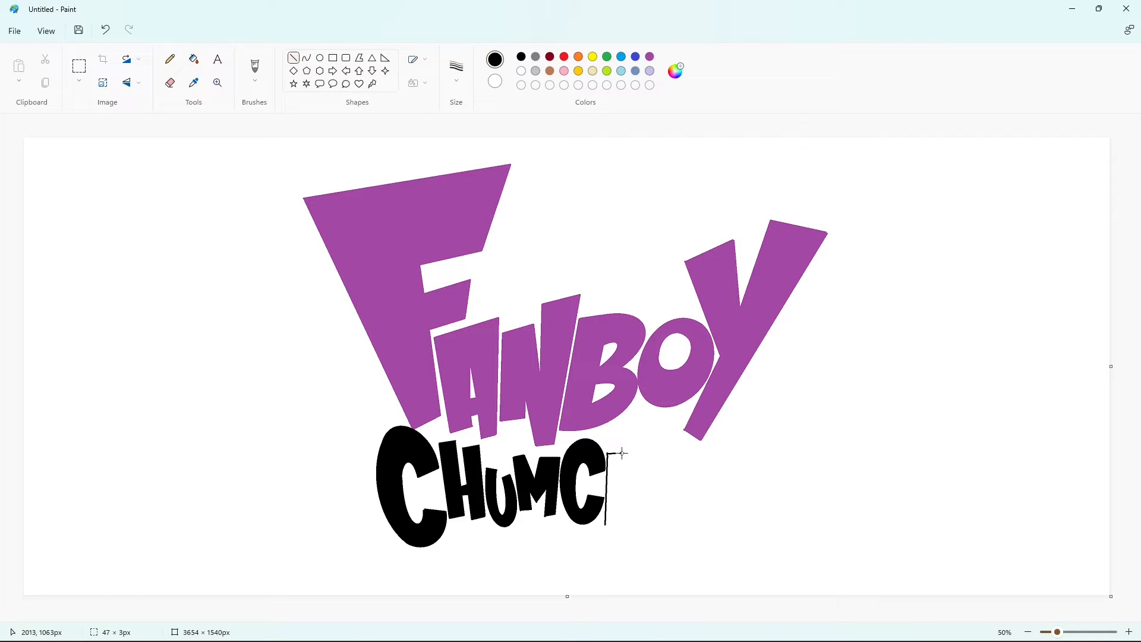
{"action": "mouse_move", "coordinate": [623, 454]}
{"action": "left_mouse_down"}
{"action": "mouse_move", "coordinate": [621, 526]}
{"action": "mouse_move", "coordinate": [606, 526]}
{"action": "mouse_move", "coordinate": [625, 520]}
{"action": "left_mouse_up"}
{"action": "mouse_move", "coordinate": [642, 458]}
{"action": "left_mouse_down"}
{"action": "mouse_move", "coordinate": [639, 518]}
{"action": "mouse_move", "coordinate": [624, 519]}
{"action": "mouse_move", "coordinate": [632, 497]}
{"action": "left_mouse_up"}
Step: Fill the second H with black and trim its top edge with a short white line
{"action": "left_click", "coordinate": [1130, 632]}
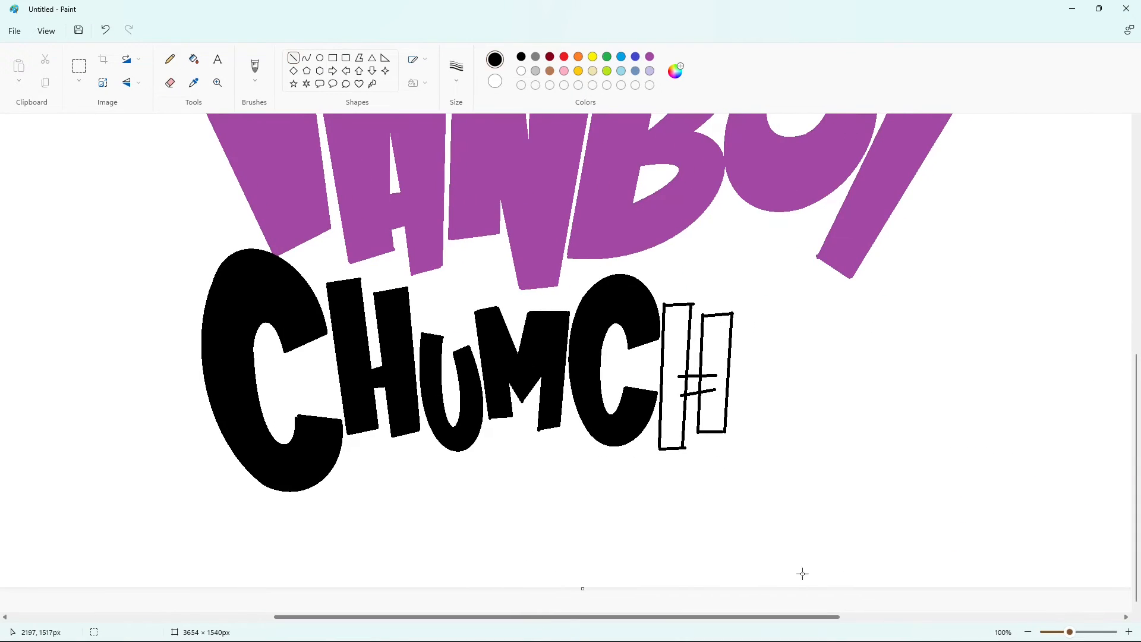
{"action": "left_click", "coordinate": [189, 62]}
{"action": "left_click", "coordinate": [675, 356]}
{"action": "left_click", "coordinate": [717, 346]}
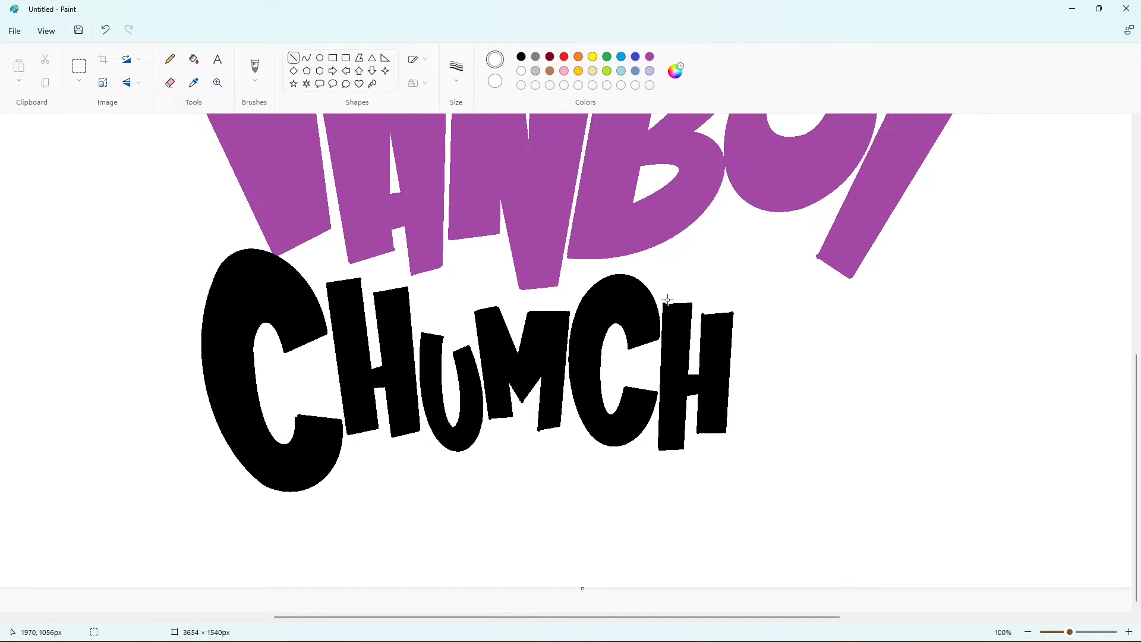
{"action": "left_click_drag", "start_coordinate": [705, 312], "coordinate": [698, 313]}
{"action": "left_click", "coordinate": [523, 57]}
{"action": "left_click_drag", "start_coordinate": [321, 380], "coordinate": [322, 381]}
Step: Draw the outer and inner curved sides of a second letter U to the right of the second H
{"action": "left_click", "coordinate": [1028, 632]}
{"action": "left_click", "coordinate": [307, 58]}
{"action": "left_click_drag", "start_coordinate": [649, 463], "coordinate": [678, 455]}
{"action": "left_click_drag", "start_coordinate": [676, 458], "coordinate": [631, 529]}
{"action": "left_click_drag", "start_coordinate": [672, 532], "coordinate": [678, 544]}
{"action": "key", "text": "ctrl+z"}
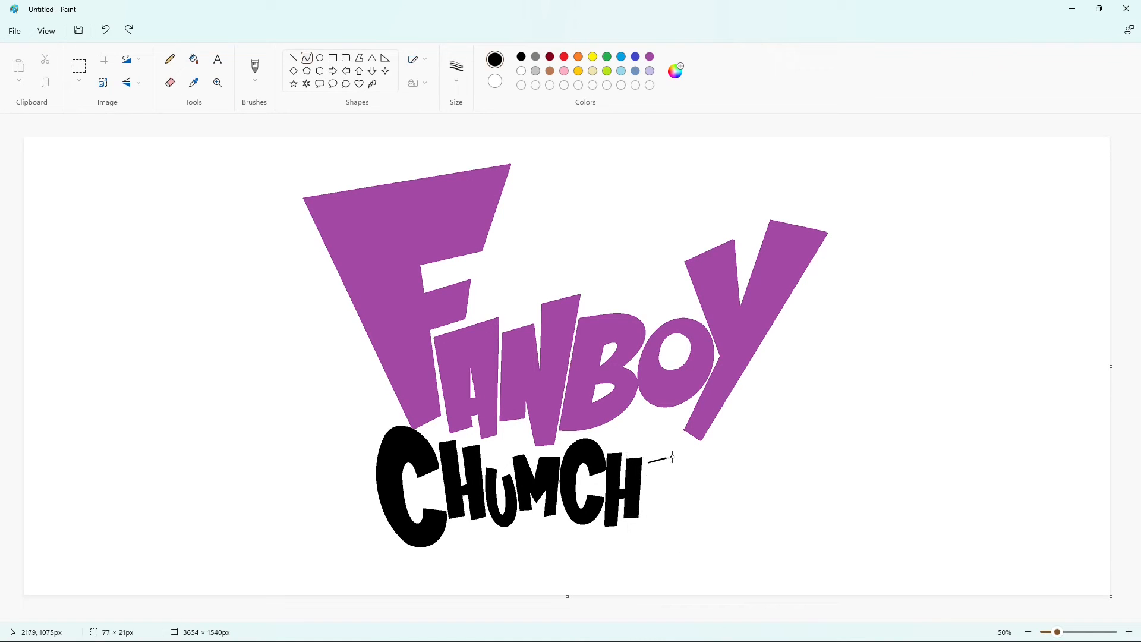
{"action": "left_click_drag", "start_coordinate": [673, 457], "coordinate": [678, 455]}
{"action": "left_click_drag", "start_coordinate": [676, 457], "coordinate": [683, 538]}
{"action": "left_click_drag", "start_coordinate": [663, 458], "coordinate": [646, 520]}
{"action": "left_click_drag", "start_coordinate": [648, 521], "coordinate": [669, 523]}
{"action": "left_click", "coordinate": [767, 515]}
Step: Close the tops of the second U's arms with straight lines and fill the letter with black
{"action": "left_click", "coordinate": [1128, 632]}
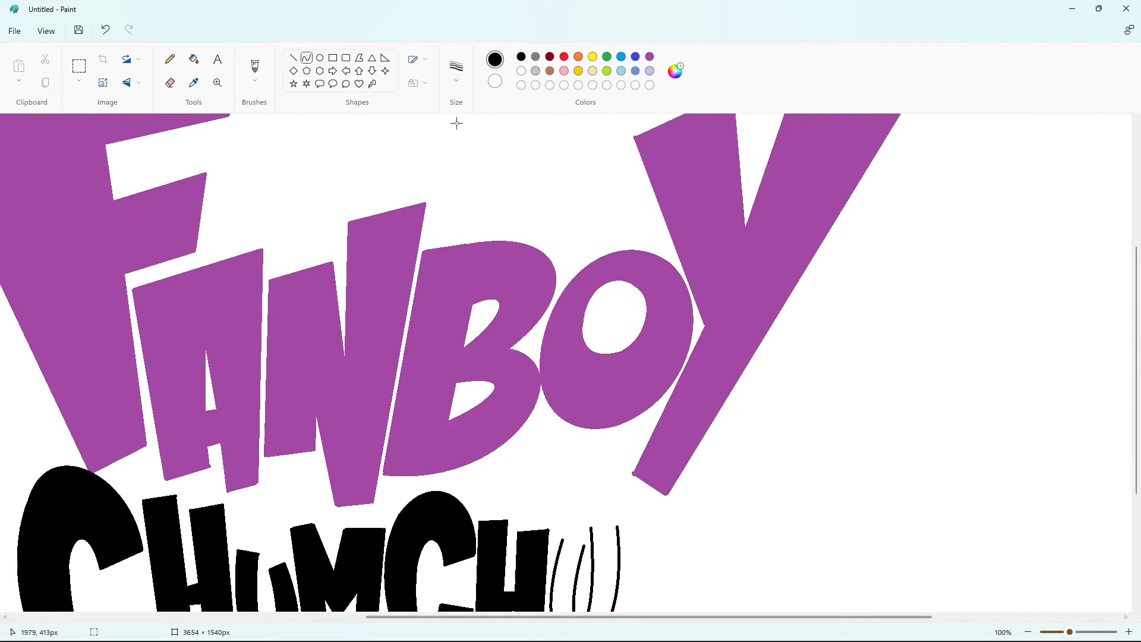
{"action": "scroll", "coordinate": [569, 434], "scroll_direction": "down", "scroll_amount": 2}
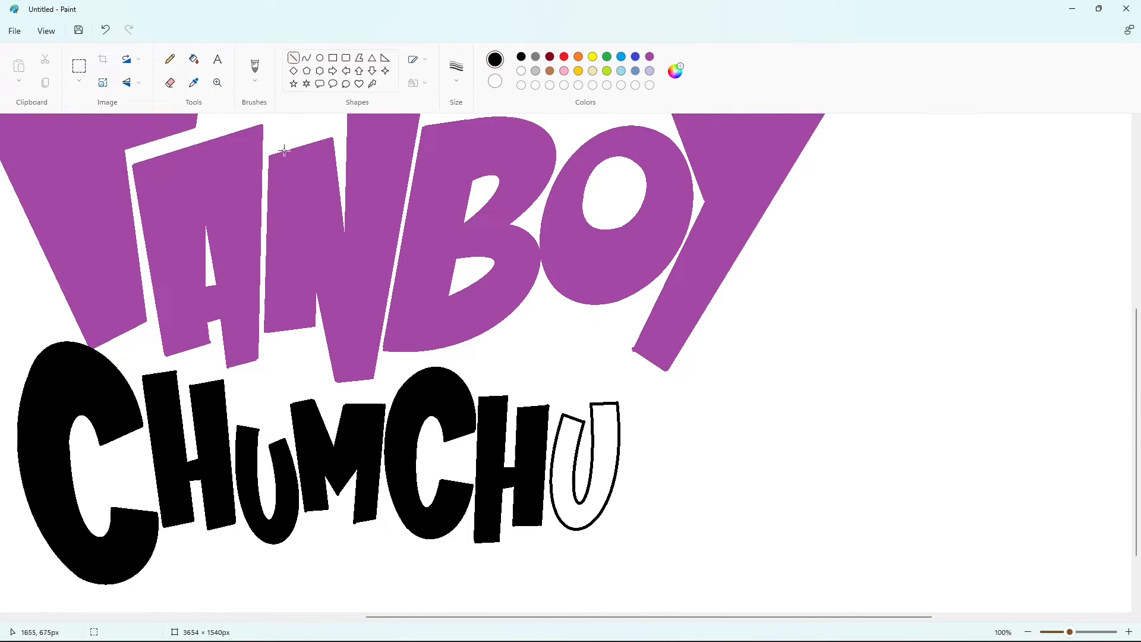
{"action": "left_click", "coordinate": [194, 59]}
{"action": "left_click", "coordinate": [606, 452]}
Step: Outline a larger letter M to the right of the second U with straight lines and fill it with black
{"action": "scroll", "coordinate": [954, 564], "scroll_direction": "down", "scroll_amount": 2}
{"action": "left_click", "coordinate": [293, 57]}
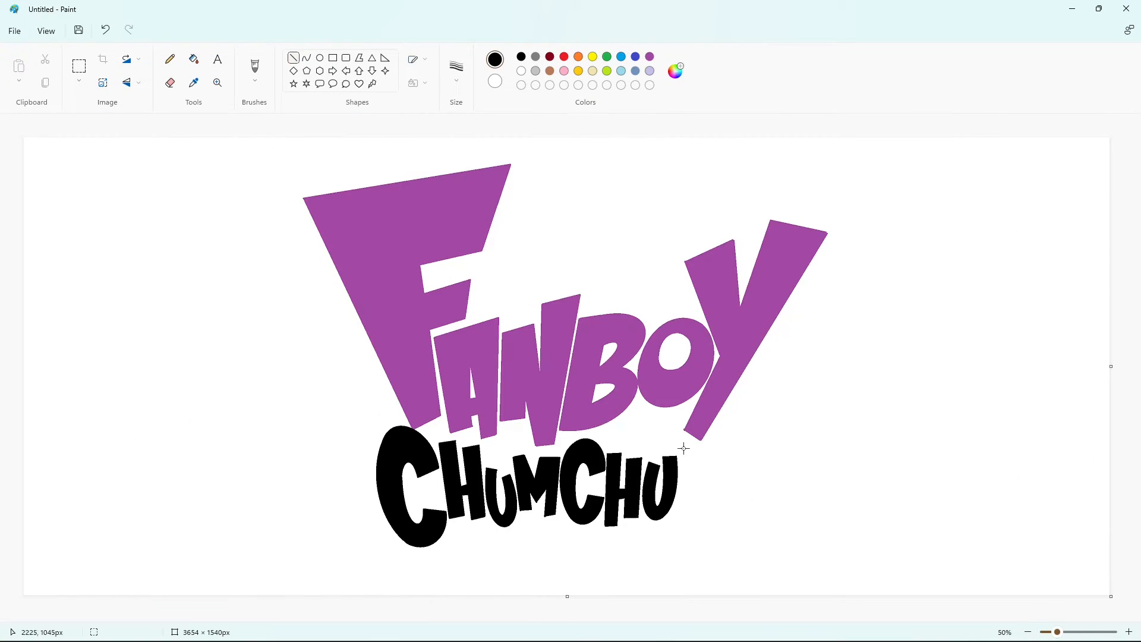
{"action": "left_click_drag", "start_coordinate": [681, 446], "coordinate": [676, 540]}
{"action": "mouse_move", "coordinate": [687, 445]}
{"action": "left_mouse_down"}
{"action": "mouse_move", "coordinate": [705, 441]}
{"action": "mouse_move", "coordinate": [715, 478]}
{"action": "left_mouse_up"}
{"action": "mouse_move", "coordinate": [695, 537]}
{"action": "left_mouse_down"}
{"action": "mouse_move", "coordinate": [698, 488]}
{"action": "mouse_move", "coordinate": [707, 517]}
{"action": "mouse_move", "coordinate": [731, 444]}
{"action": "mouse_move", "coordinate": [763, 441]}
{"action": "mouse_move", "coordinate": [740, 537]}
{"action": "mouse_move", "coordinate": [719, 541]}
{"action": "mouse_move", "coordinate": [730, 487]}
{"action": "mouse_move", "coordinate": [708, 517]}
{"action": "left_mouse_up"}
{"action": "key", "text": "ctrl+z"}
{"action": "key", "text": "ctrl+z"}
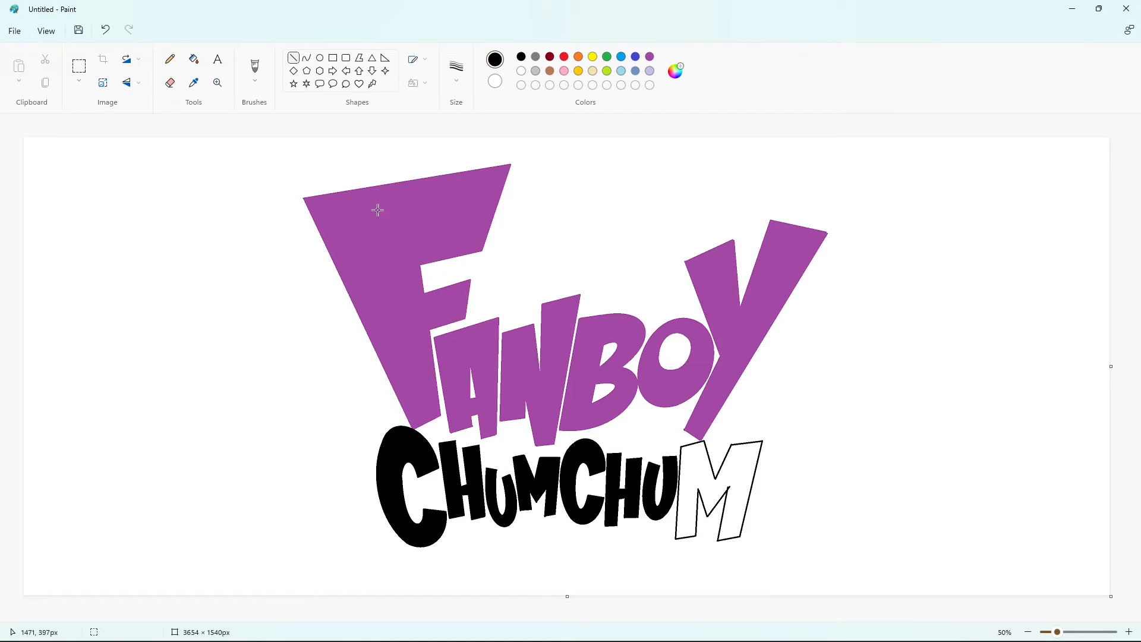
{"action": "left_click", "coordinate": [194, 59]}
{"action": "left_click", "coordinate": [689, 499]}
Step: Outline an ampersand with curves and short straight lines between the lower end of BO and the second CHUM
{"action": "left_click", "coordinate": [307, 57]}
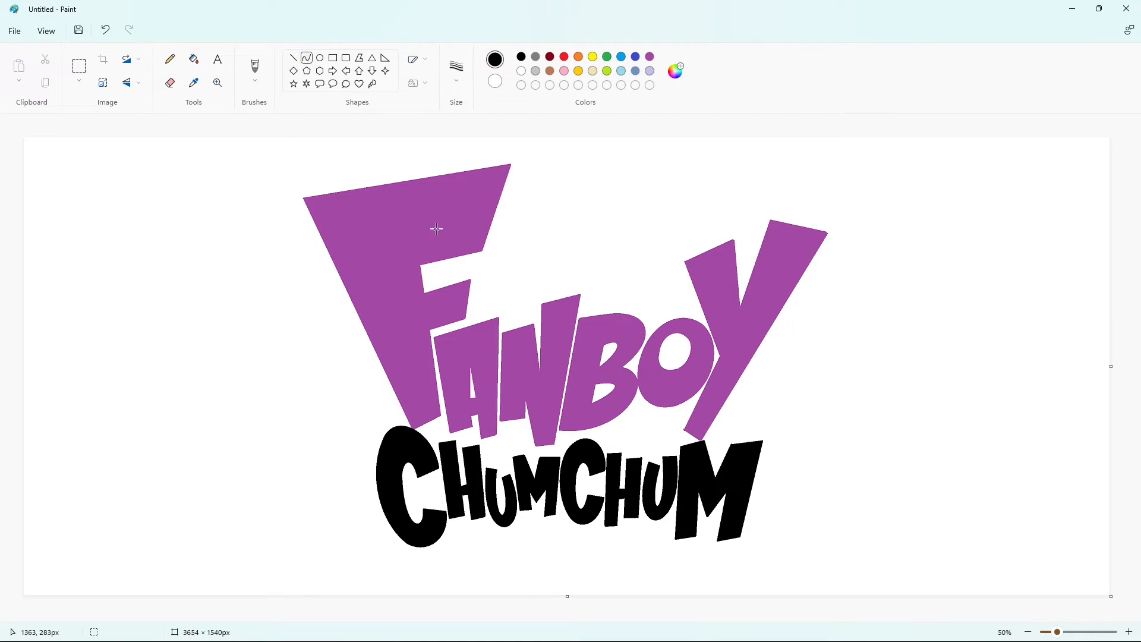
{"action": "mouse_move", "coordinate": [628, 420]}
{"action": "left_mouse_down"}
{"action": "mouse_move", "coordinate": [640, 394]}
{"action": "mouse_move", "coordinate": [617, 407]}
{"action": "mouse_move", "coordinate": [628, 452]}
{"action": "left_mouse_up"}
{"action": "mouse_move", "coordinate": [624, 437]}
{"action": "left_mouse_down"}
{"action": "mouse_move", "coordinate": [617, 432]}
{"action": "mouse_move", "coordinate": [612, 449]}
{"action": "left_mouse_up"}
{"action": "left_click", "coordinate": [294, 58]}
{"action": "left_click_drag", "start_coordinate": [654, 407], "coordinate": [640, 419]}
{"action": "left_click", "coordinate": [307, 58]}
{"action": "left_click", "coordinate": [294, 58]}
{"action": "mouse_move", "coordinate": [659, 428]}
{"action": "left_mouse_down"}
{"action": "mouse_move", "coordinate": [636, 428]}
{"action": "mouse_move", "coordinate": [651, 432]}
{"action": "mouse_move", "coordinate": [642, 442]}
{"action": "left_mouse_up"}
{"action": "left_click", "coordinate": [307, 58]}
{"action": "left_click", "coordinate": [644, 449]}
{"action": "left_click", "coordinate": [653, 443]}
{"action": "left_click", "coordinate": [717, 437]}
Step: Draw an oval counter in the ampersand's lower bowl and fill the ampersand with black
{"action": "left_click", "coordinate": [320, 57]}
{"action": "left_click", "coordinate": [718, 444]}
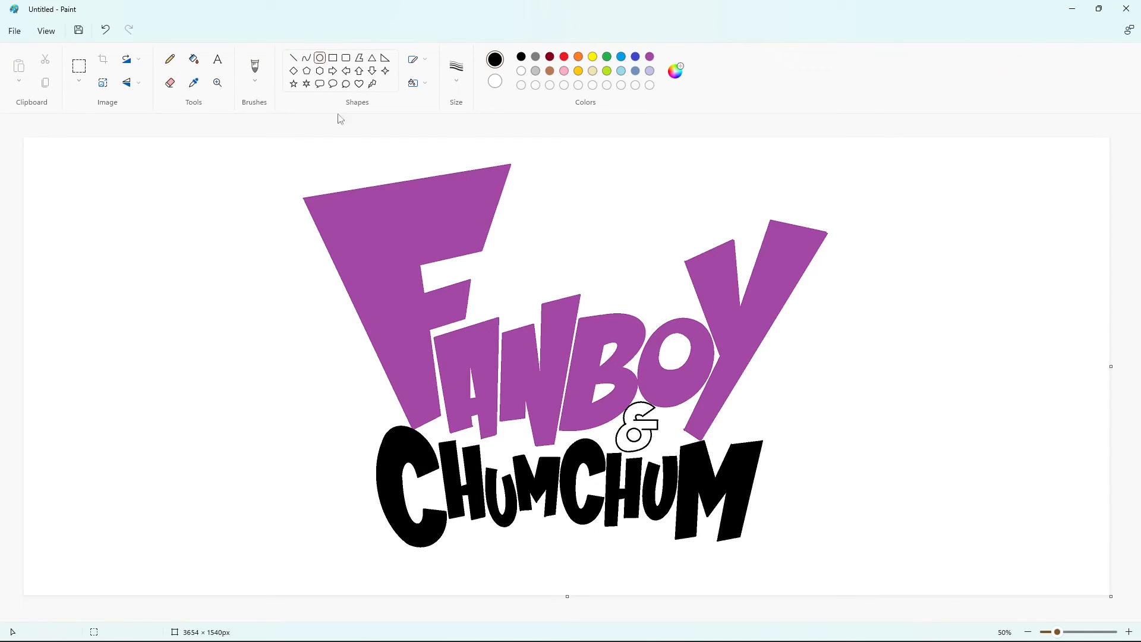
{"action": "left_click", "coordinate": [194, 59]}
{"action": "left_click", "coordinate": [632, 412]}
Step: Draw a black border line along the top of FANBOY and down the right side around the last M
{"action": "left_click", "coordinate": [294, 58]}
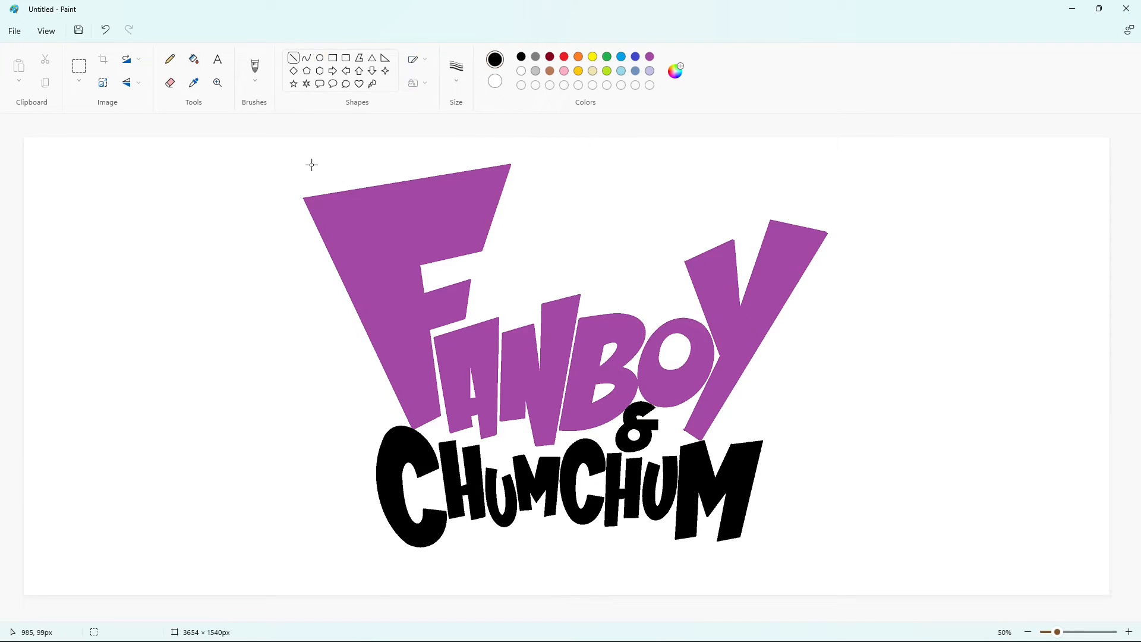
{"action": "mouse_move", "coordinate": [288, 191]}
{"action": "left_mouse_down"}
{"action": "mouse_move", "coordinate": [522, 155]}
{"action": "mouse_move", "coordinate": [488, 263]}
{"action": "mouse_move", "coordinate": [428, 278]}
{"action": "mouse_move", "coordinate": [482, 271]}
{"action": "mouse_move", "coordinate": [473, 321]}
{"action": "mouse_move", "coordinate": [507, 308]}
{"action": "mouse_move", "coordinate": [531, 317]}
{"action": "mouse_move", "coordinate": [532, 297]}
{"action": "mouse_move", "coordinate": [585, 283]}
{"action": "mouse_move", "coordinate": [584, 311]}
{"action": "mouse_move", "coordinate": [652, 322]}
{"action": "mouse_move", "coordinate": [631, 302]}
{"action": "mouse_move", "coordinate": [689, 309]}
{"action": "mouse_move", "coordinate": [673, 268]}
{"action": "mouse_move", "coordinate": [739, 228]}
{"action": "mouse_move", "coordinate": [743, 280]}
{"action": "mouse_move", "coordinate": [766, 212]}
{"action": "mouse_move", "coordinate": [839, 228]}
{"action": "mouse_move", "coordinate": [715, 436]}
{"action": "mouse_move", "coordinate": [775, 430]}
{"action": "mouse_move", "coordinate": [749, 557]}
{"action": "mouse_move", "coordinate": [712, 563]}
{"action": "mouse_move", "coordinate": [711, 527]}
{"action": "left_mouse_up"}
{"action": "left_click", "coordinate": [551, 237]}
{"action": "left_click", "coordinate": [307, 58]}
{"action": "left_click", "coordinate": [630, 302]}
{"action": "left_click", "coordinate": [293, 58]}
{"action": "left_click", "coordinate": [819, 403]}
{"action": "left_click", "coordinate": [810, 550]}
{"action": "left_click", "coordinate": [826, 527]}
{"action": "left_click", "coordinate": [706, 541]}
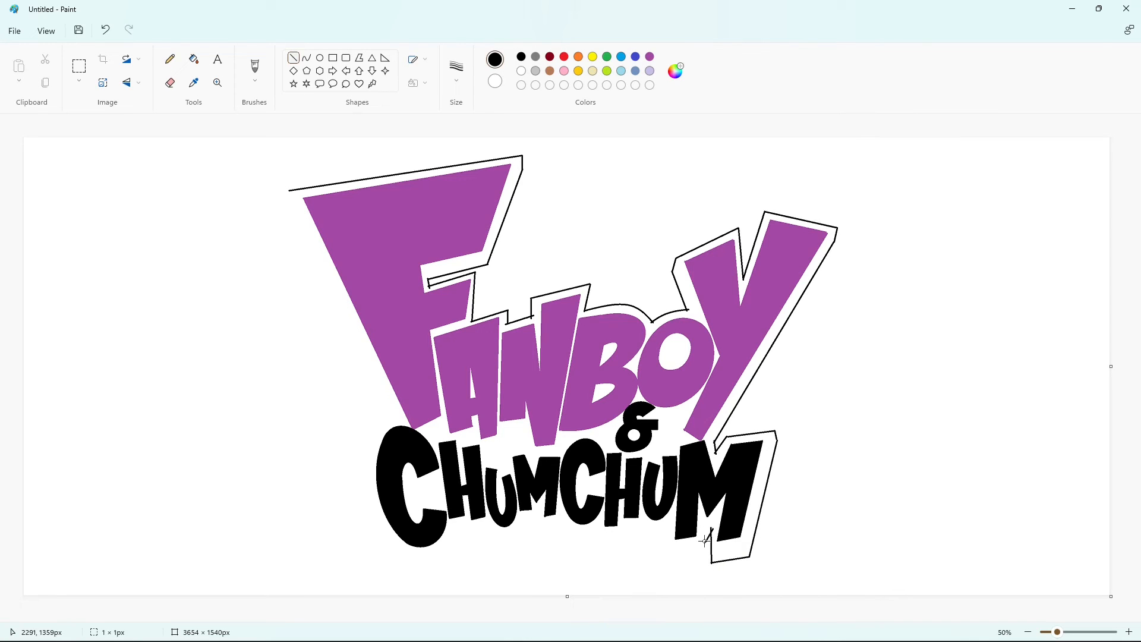
Step: Continue the border beneath CHUMCHUM from the last M to the first U, using straight lines and curves
{"action": "left_click", "coordinate": [773, 549]}
{"action": "key", "text": "ctrl+z"}
{"action": "mouse_move", "coordinate": [699, 557]}
{"action": "left_mouse_down"}
{"action": "mouse_move", "coordinate": [664, 533]}
{"action": "mouse_move", "coordinate": [652, 540]}
{"action": "left_mouse_up"}
{"action": "left_click", "coordinate": [783, 547]}
{"action": "left_click", "coordinate": [763, 531]}
{"action": "left_click", "coordinate": [307, 58]}
{"action": "left_click", "coordinate": [732, 523]}
{"action": "left_click", "coordinate": [294, 58]}
{"action": "mouse_move", "coordinate": [604, 543]}
{"action": "left_mouse_down"}
{"action": "mouse_move", "coordinate": [483, 533]}
{"action": "mouse_move", "coordinate": [499, 552]}
{"action": "left_mouse_up"}
{"action": "left_click", "coordinate": [306, 57]}
{"action": "left_click", "coordinate": [293, 58]}
{"action": "left_click", "coordinate": [307, 58]}
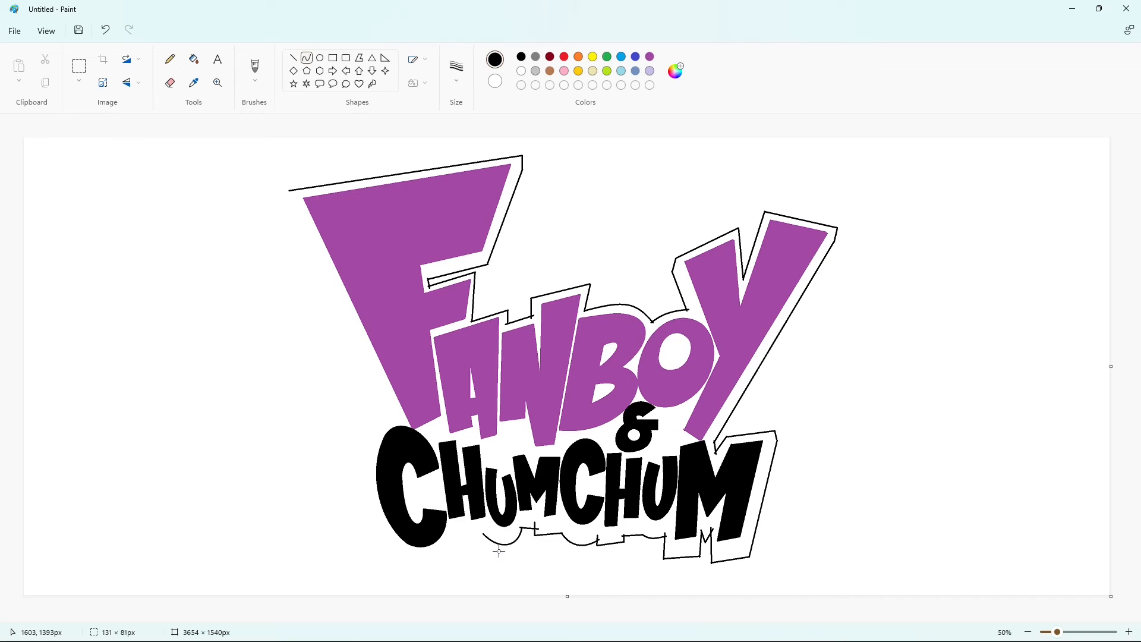
Step: Complete the border beneath the first H, around the large C and up the left side of the F
{"action": "left_click", "coordinate": [294, 58]}
{"action": "mouse_move", "coordinate": [466, 535]}
{"action": "left_mouse_down"}
{"action": "mouse_move", "coordinate": [395, 557]}
{"action": "mouse_move", "coordinate": [444, 581]}
{"action": "mouse_move", "coordinate": [392, 529]}
{"action": "mouse_move", "coordinate": [390, 415]}
{"action": "left_mouse_up"}
{"action": "left_click", "coordinate": [307, 58]}
{"action": "mouse_move", "coordinate": [391, 498]}
{"action": "left_mouse_down"}
{"action": "mouse_move", "coordinate": [363, 520]}
{"action": "mouse_move", "coordinate": [351, 436]}
{"action": "left_mouse_up"}
{"action": "left_click", "coordinate": [293, 58]}
{"action": "left_click_drag", "start_coordinate": [289, 190], "coordinate": [391, 416]}
{"action": "left_click", "coordinate": [462, 389]}
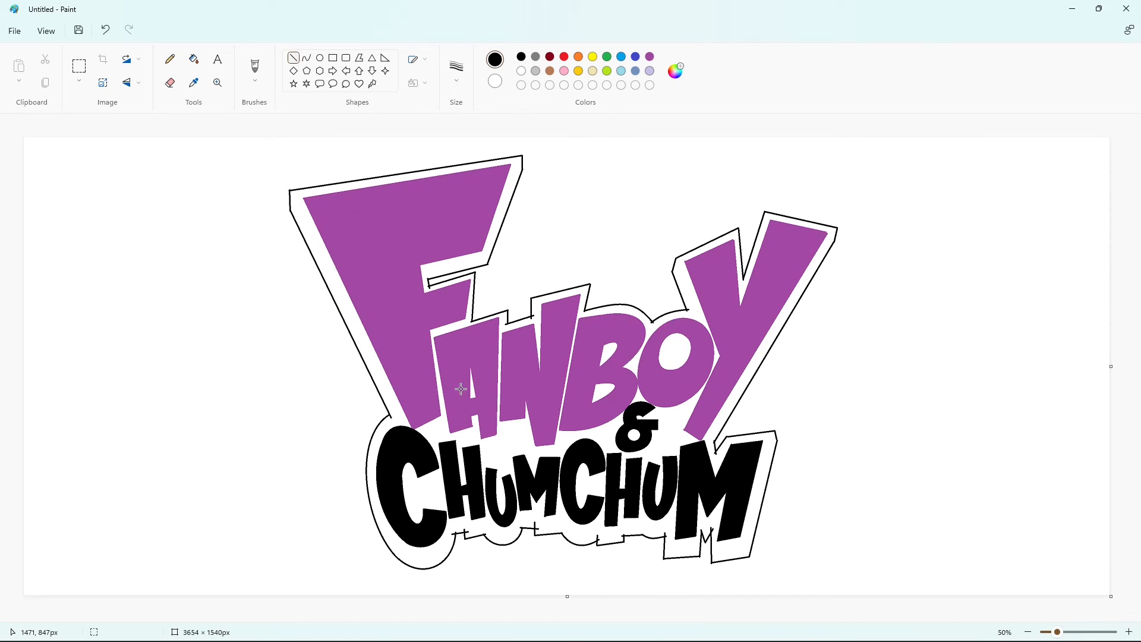
Step: Mix a custom bright green, #1DD104, starting from the green swatch
{"action": "left_click", "coordinate": [605, 56]}
{"action": "left_click", "coordinate": [674, 77]}
{"action": "left_click_drag", "start_coordinate": [610, 236], "coordinate": [611, 219]}
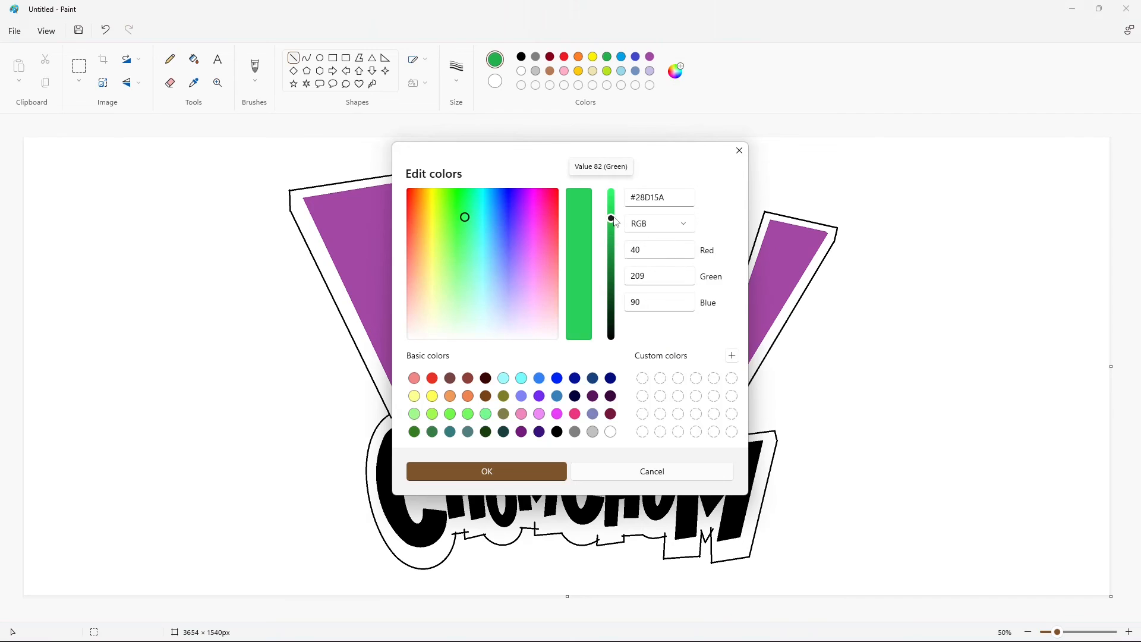
{"action": "left_click", "coordinate": [464, 217]}
{"action": "left_click_drag", "start_coordinate": [465, 221], "coordinate": [454, 191]}
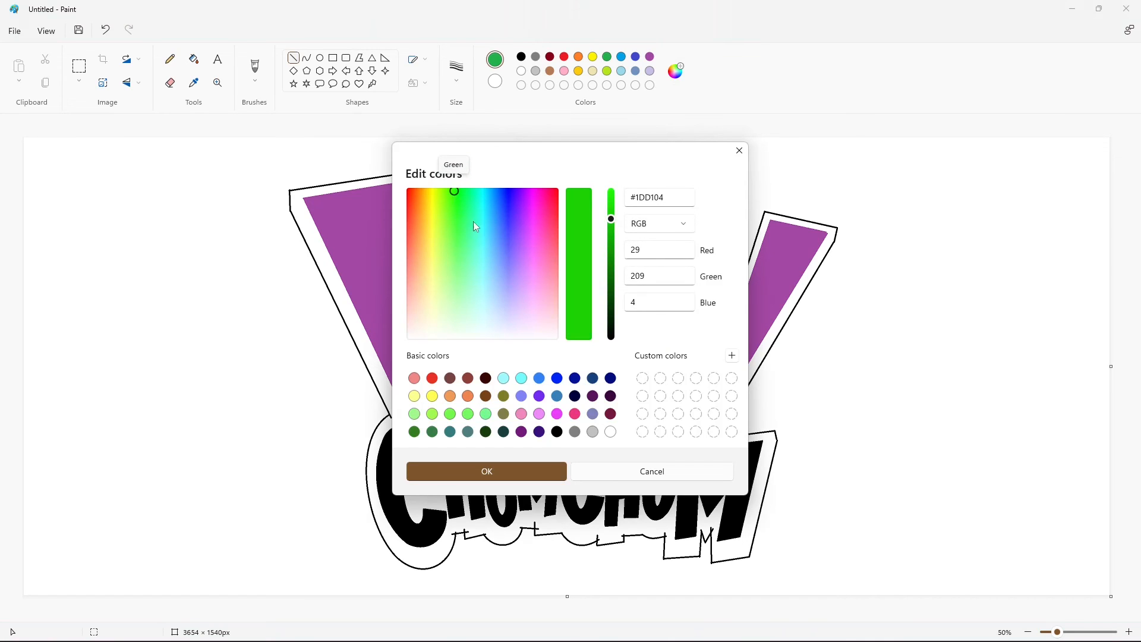
{"action": "key", "text": "Return"}
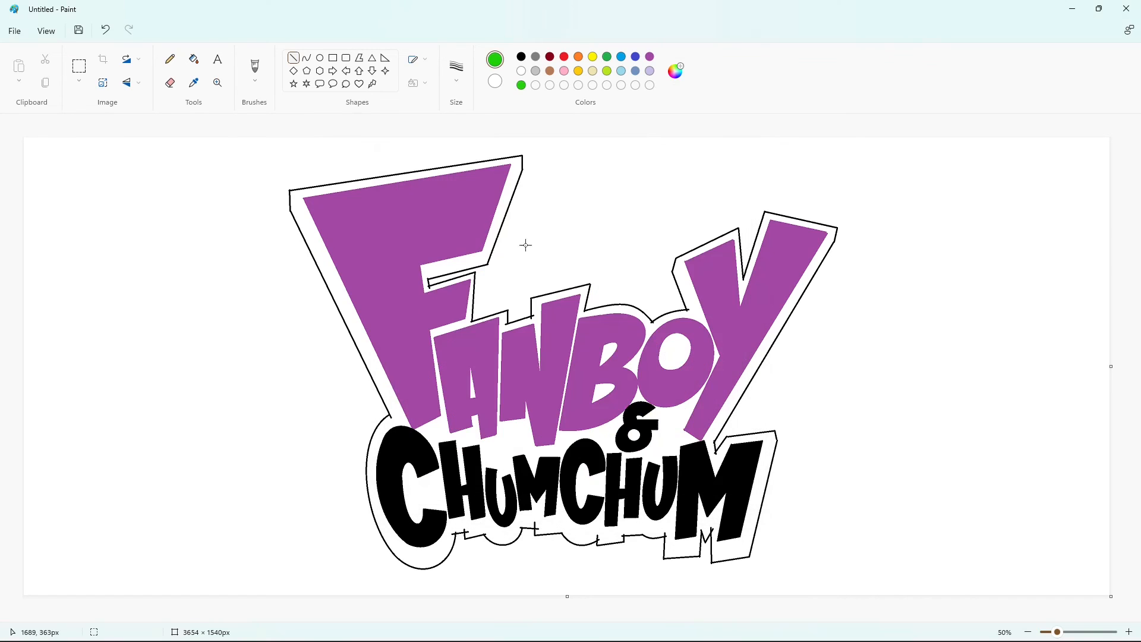
{"action": "left_click", "coordinate": [622, 57]}
{"action": "left_click", "coordinate": [675, 73]}
{"action": "left_click_drag", "start_coordinate": [494, 195], "coordinate": [497, 195]}
{"action": "key", "text": "Return"}
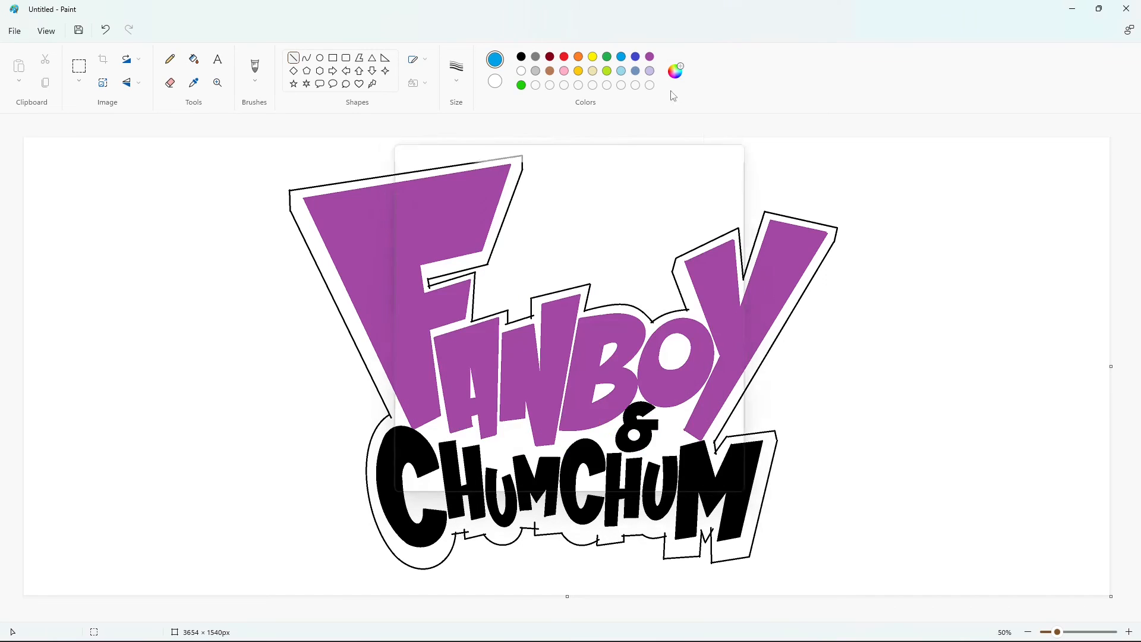
Step: Mix a custom dark blue from the indigo swatch and fill the counters of the O and B with it
{"action": "left_click", "coordinate": [636, 57]}
{"action": "left_click", "coordinate": [675, 73]}
{"action": "left_click_drag", "start_coordinate": [507, 237], "coordinate": [508, 216]}
{"action": "left_click", "coordinate": [515, 467]}
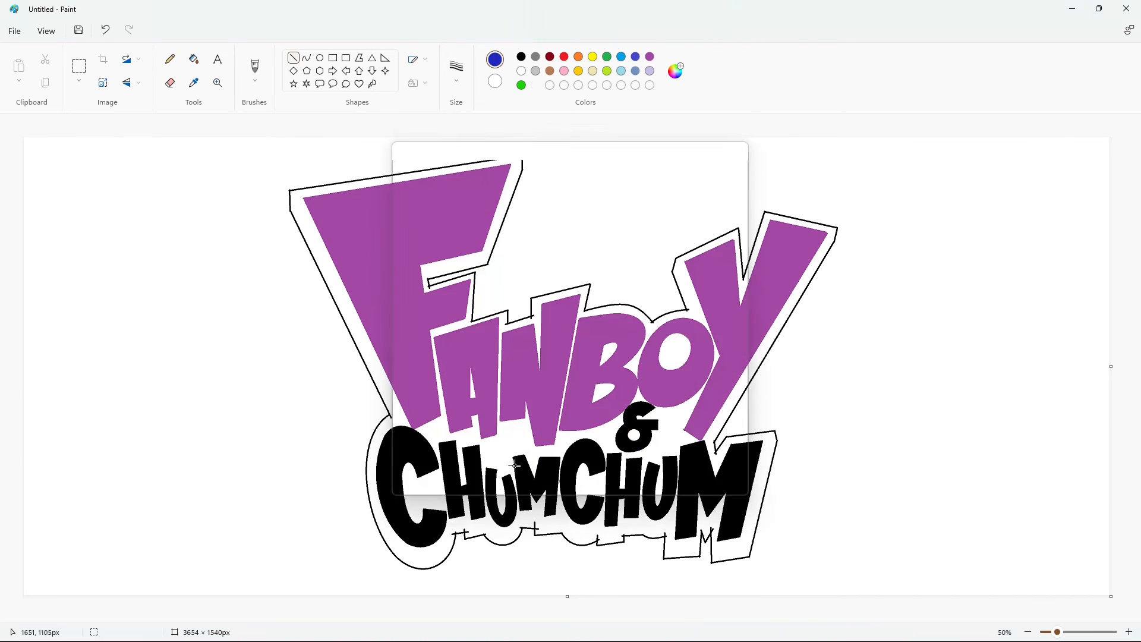
{"action": "left_click", "coordinate": [193, 59]}
{"action": "left_click", "coordinate": [675, 352]}
{"action": "left_click", "coordinate": [609, 355]}
{"action": "left_click", "coordinate": [604, 392]}
Step: Set the custom blue to #2024B3 and fill the border area, the A's counter and the gap below the B and O
{"action": "left_click", "coordinate": [676, 72]}
{"action": "left_click", "coordinate": [611, 235]}
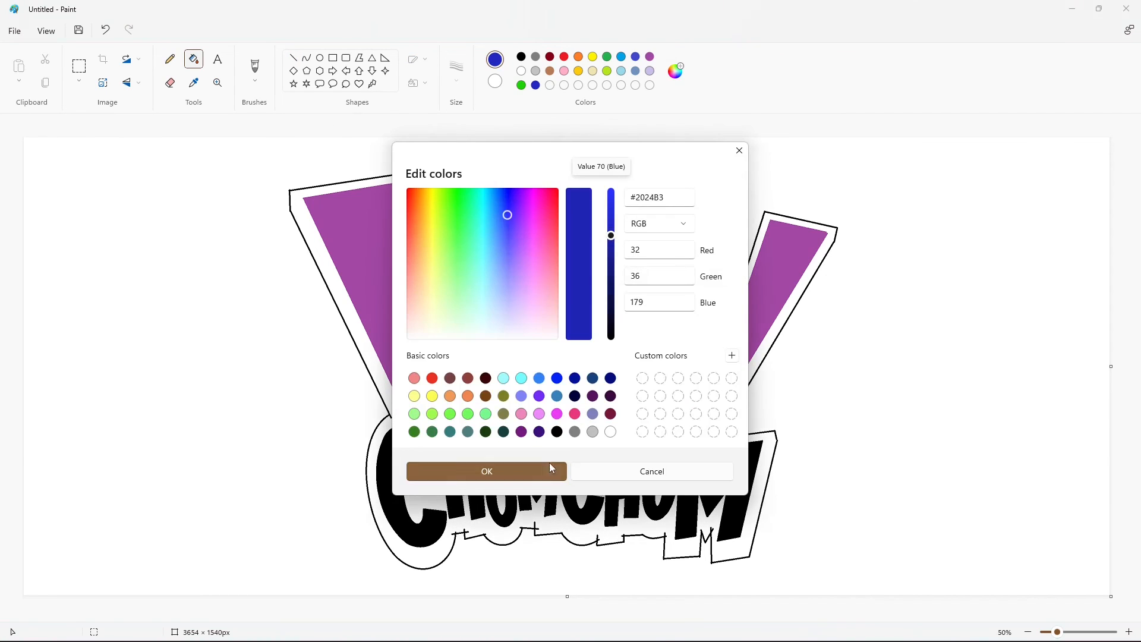
{"action": "left_click", "coordinate": [551, 468]}
{"action": "left_click", "coordinate": [665, 414]}
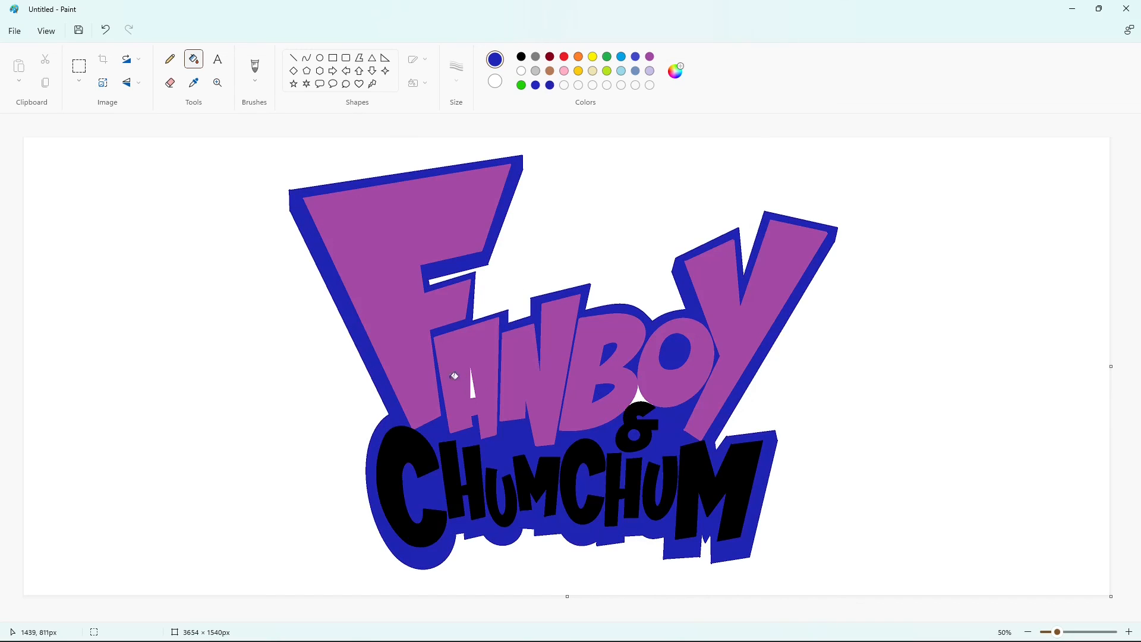
{"action": "left_click", "coordinate": [473, 387]}
{"action": "left_click", "coordinate": [642, 394]}
Step: Fill the letters of FANBOY with a brighter version of the custom green and the ampersand with yellow
{"action": "left_click", "coordinate": [592, 57]}
{"action": "left_click", "coordinate": [458, 311]}
{"action": "left_click", "coordinate": [675, 71]}
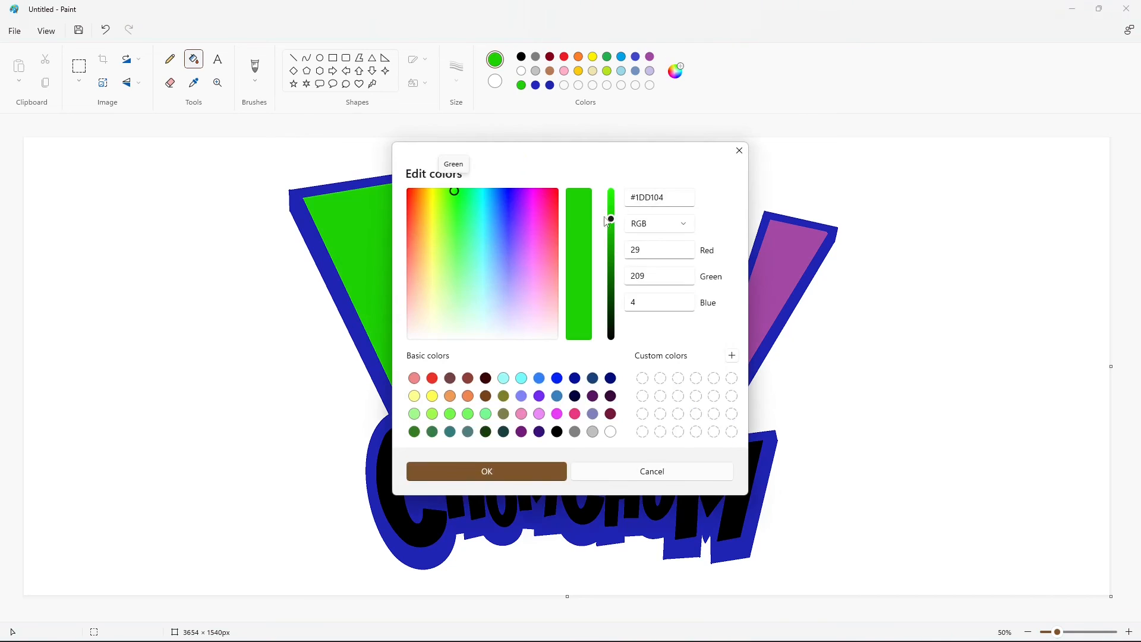
{"action": "left_click", "coordinate": [612, 203]}
{"action": "left_click", "coordinate": [487, 472]}
{"action": "left_click", "coordinate": [400, 252]}
{"action": "left_click", "coordinate": [484, 342]}
{"action": "left_click", "coordinate": [531, 360]}
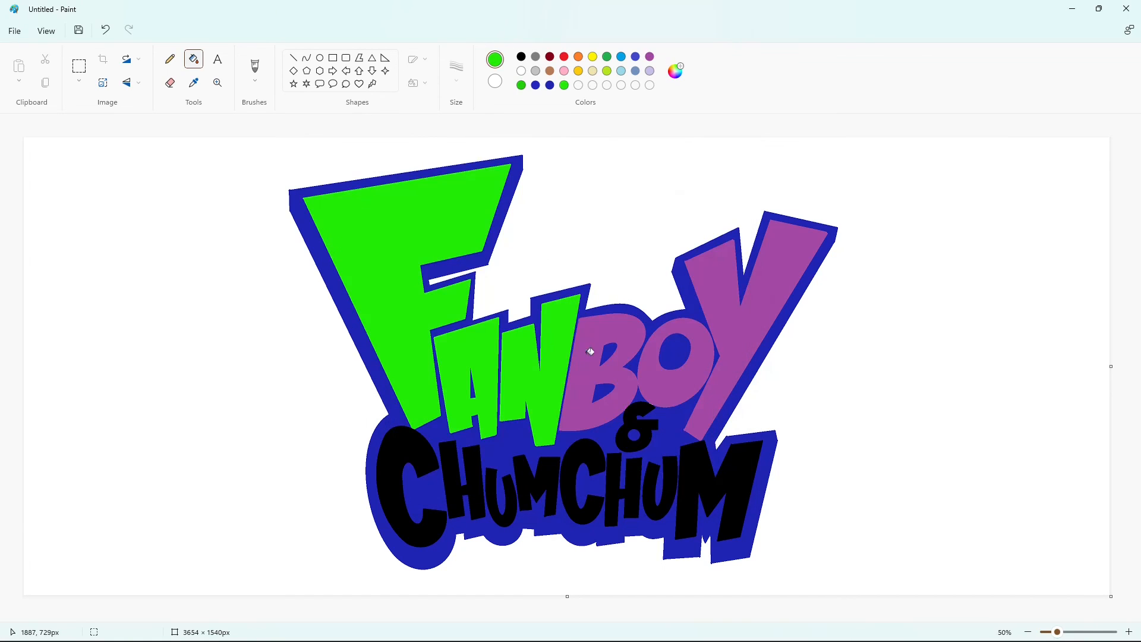
{"action": "left_click", "coordinate": [590, 351]}
{"action": "left_click", "coordinate": [741, 339]}
{"action": "left_click", "coordinate": [593, 57]}
{"action": "left_click", "coordinate": [644, 415]}
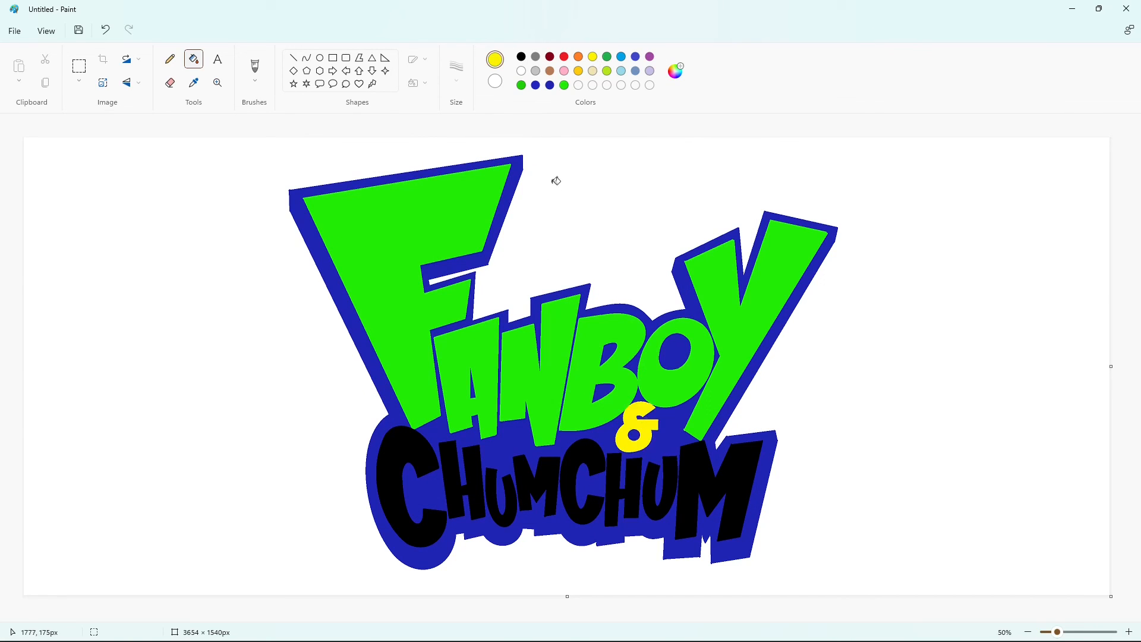
Step: Fill all eight letters of CHUMCHUM with the gold palette colour
{"action": "left_click", "coordinate": [579, 72]}
{"action": "left_click", "coordinate": [416, 494]}
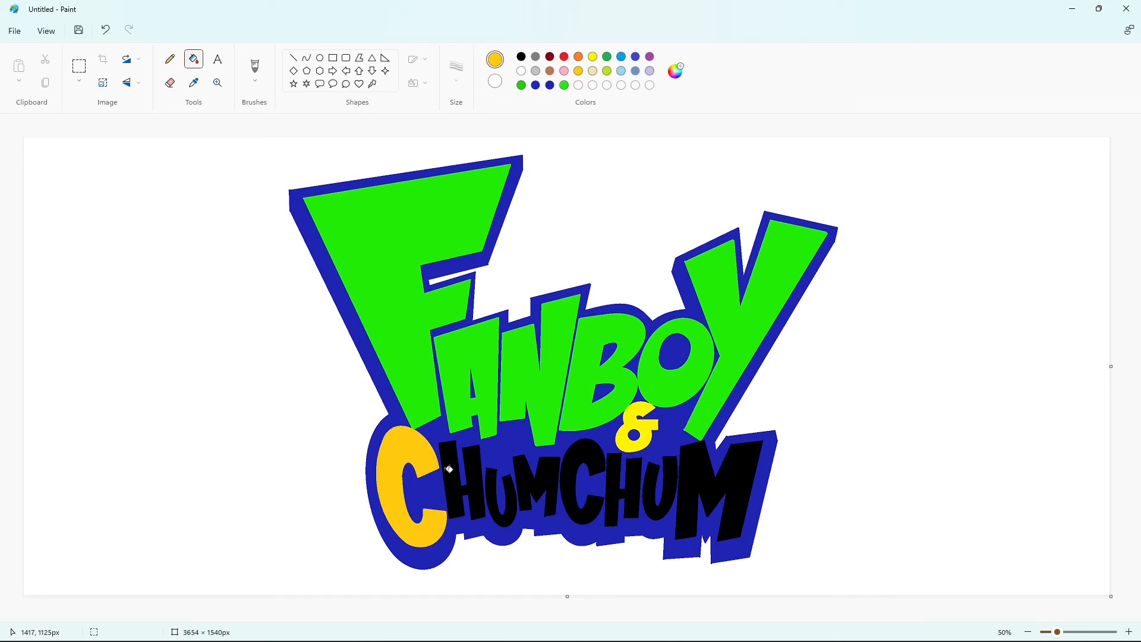
{"action": "left_click", "coordinate": [467, 482]}
{"action": "left_click", "coordinate": [492, 490]}
{"action": "left_click", "coordinate": [529, 481]}
{"action": "left_click", "coordinate": [574, 482]}
{"action": "left_click", "coordinate": [619, 488]}
{"action": "left_click", "coordinate": [653, 492]}
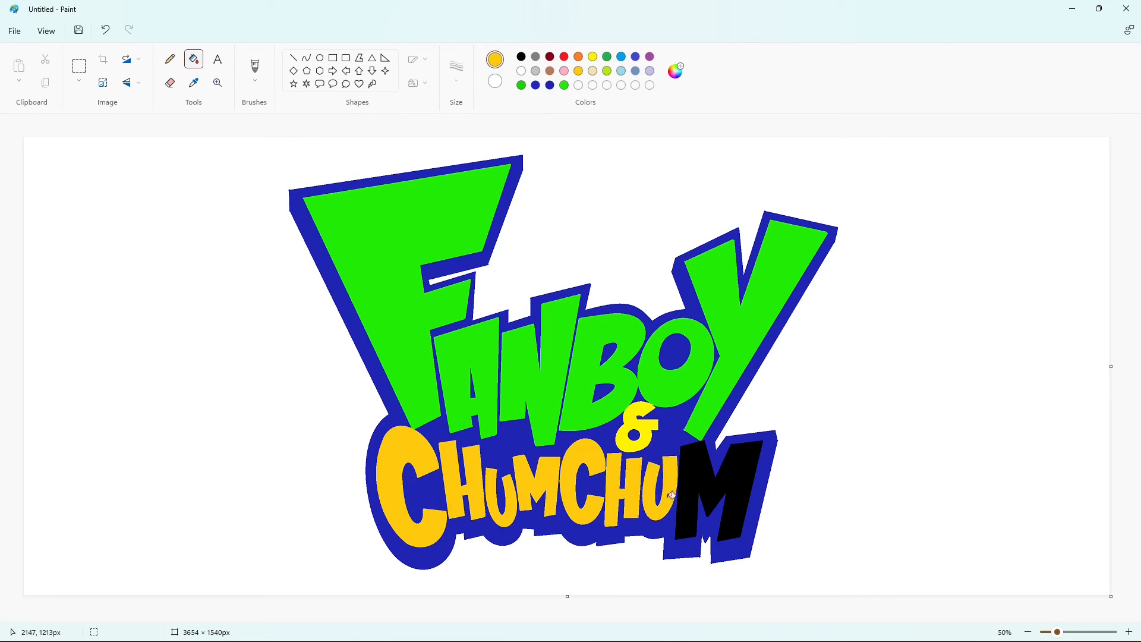
{"action": "left_click", "coordinate": [697, 470]}
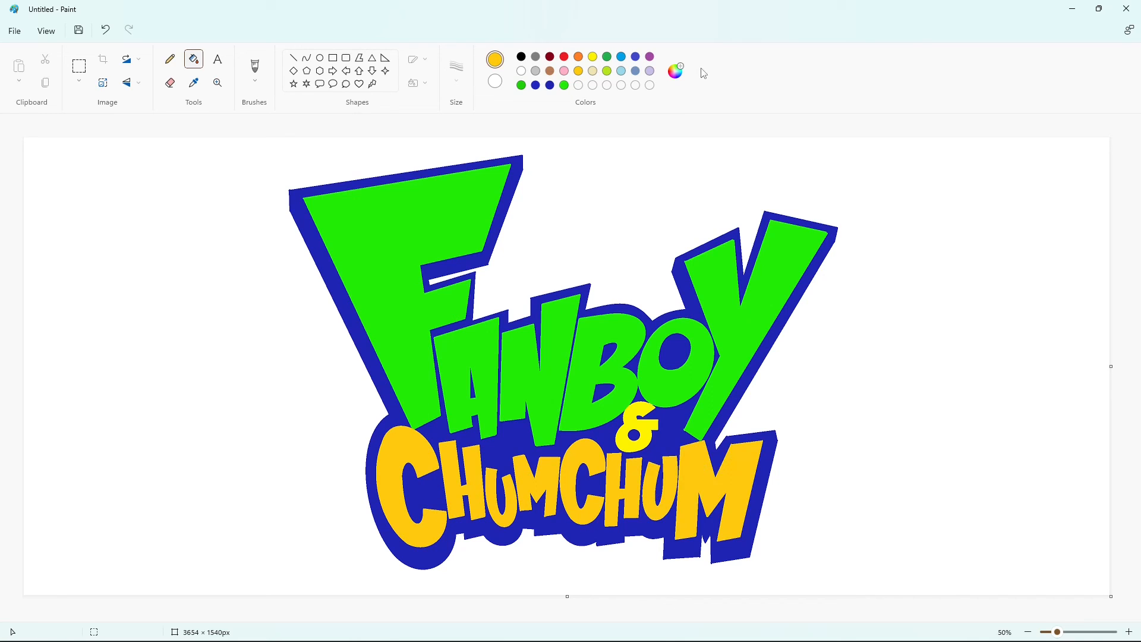